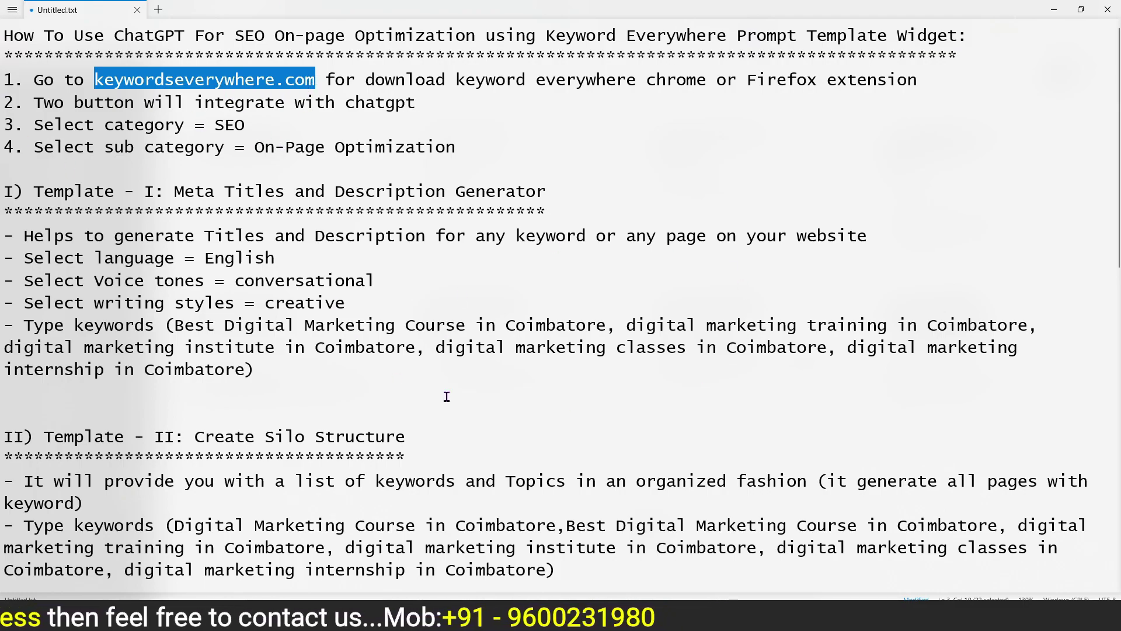
View the browser extension install options on the Keywords Everywhere home page, and return to the ChatGPT page to view the added widgets
key("alt+Tab")
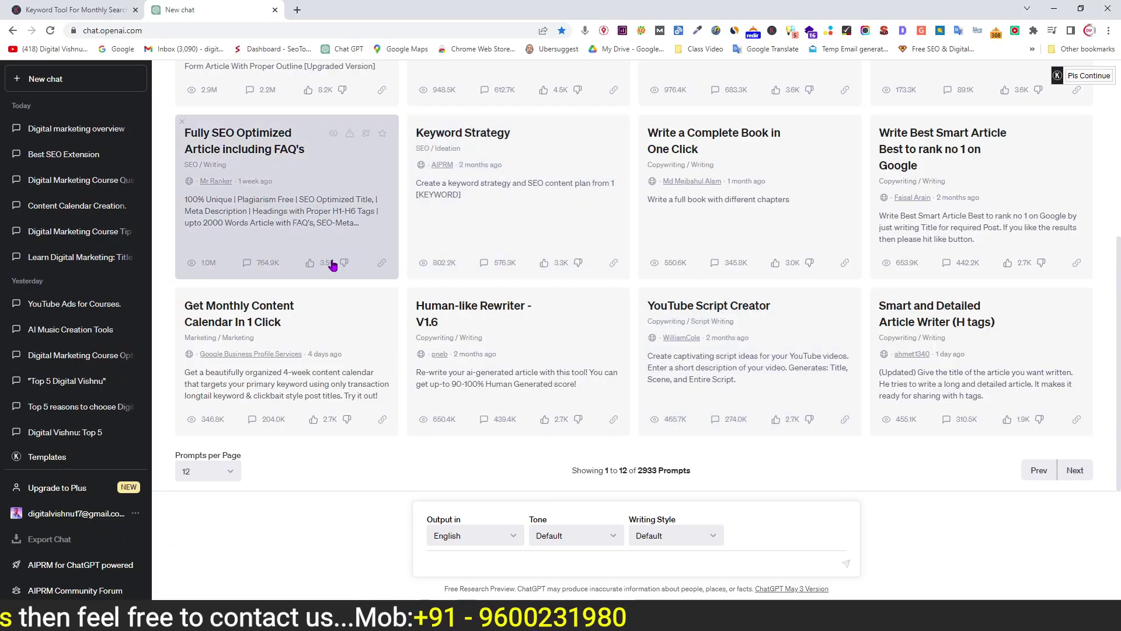
left_click(105, 10)
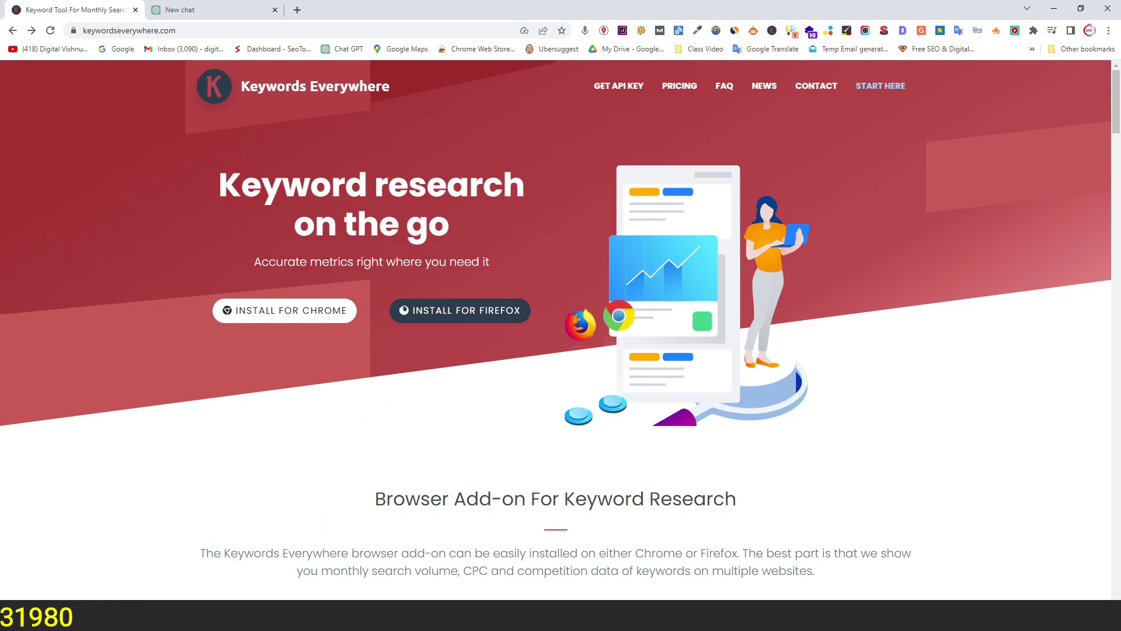
key("alt+Tab")
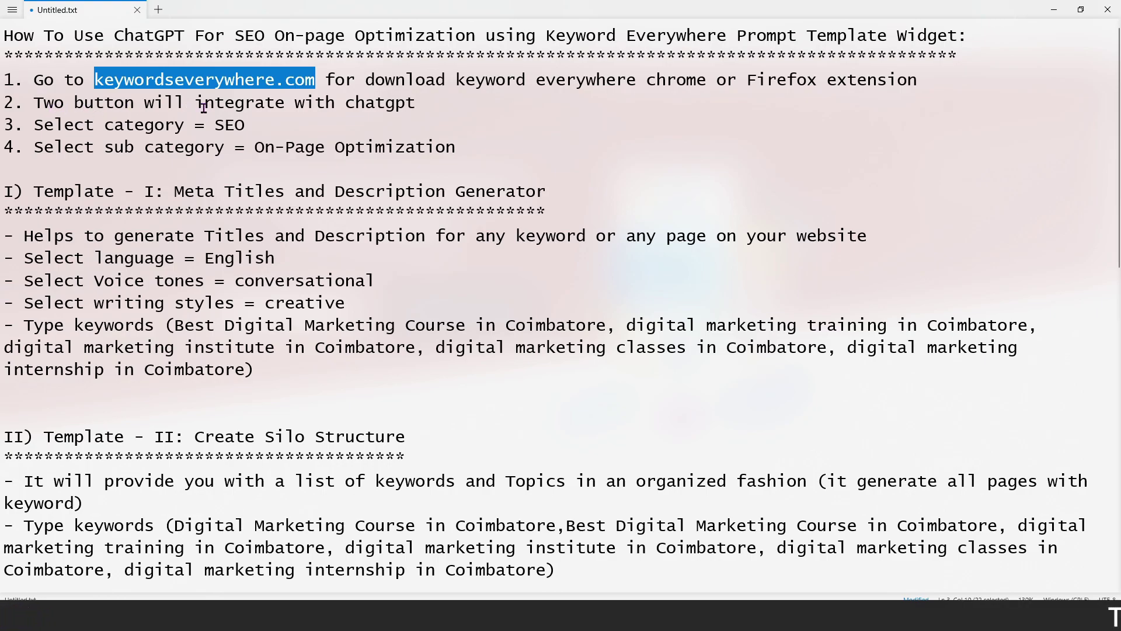
left_click(1054, 10)
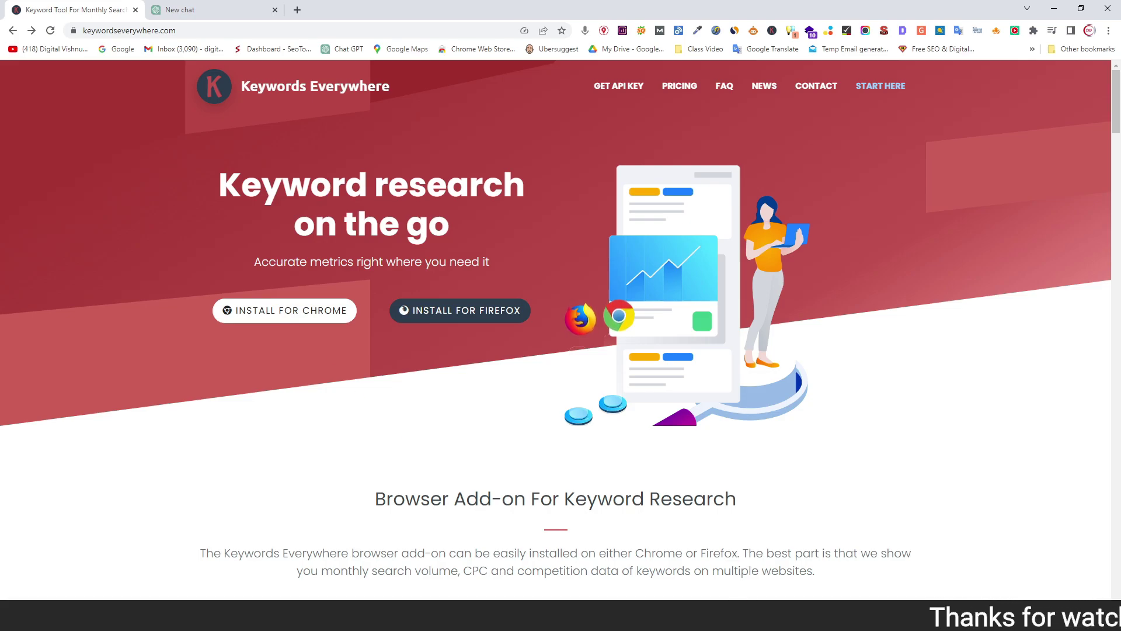
left_click(178, 10)
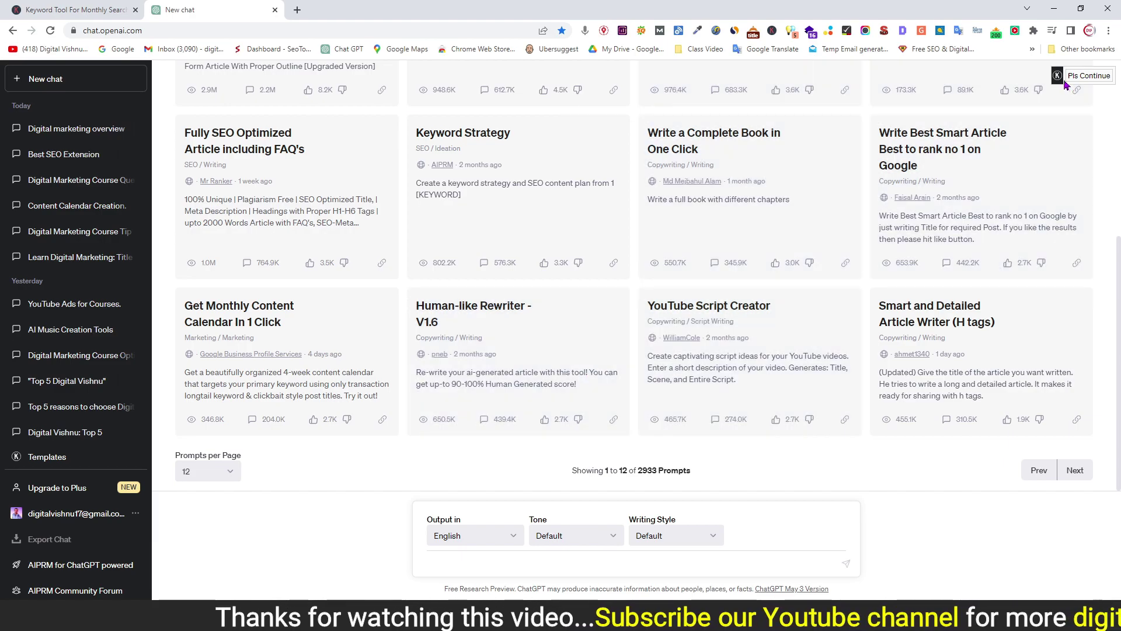
mouse_move(1070, 82)
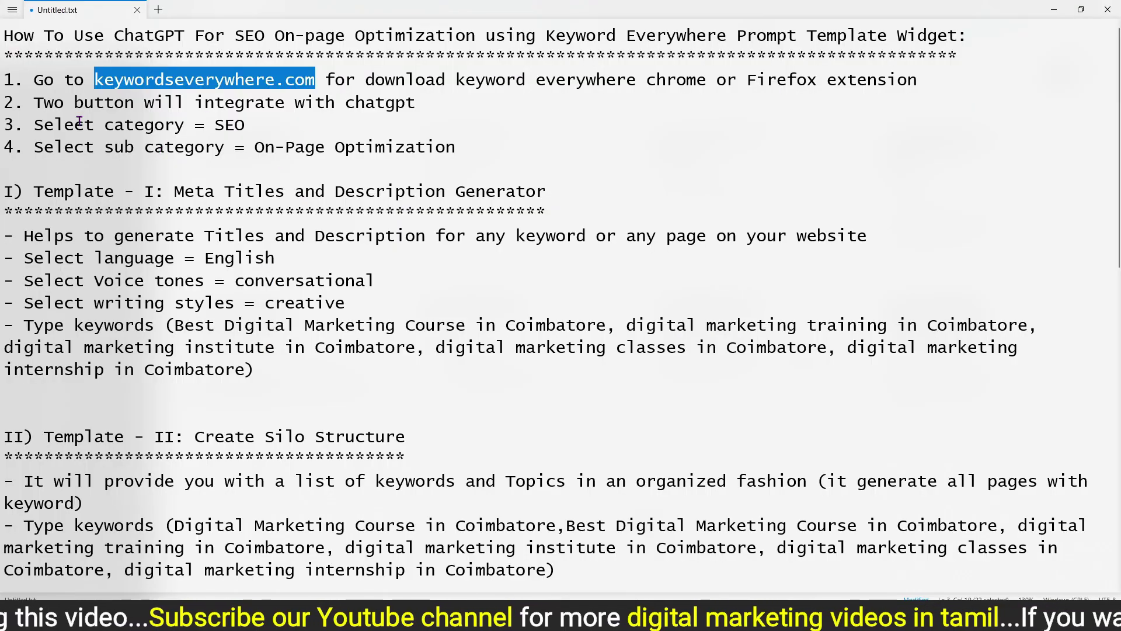
Following the notes, open the Keywords Everywhere templates in ChatGPT and choose category SEO, sub-category On-Page Optimization and template Meta Title & Description Generator
left_click_drag(77, 128, 185, 128)
double_click(219, 124)
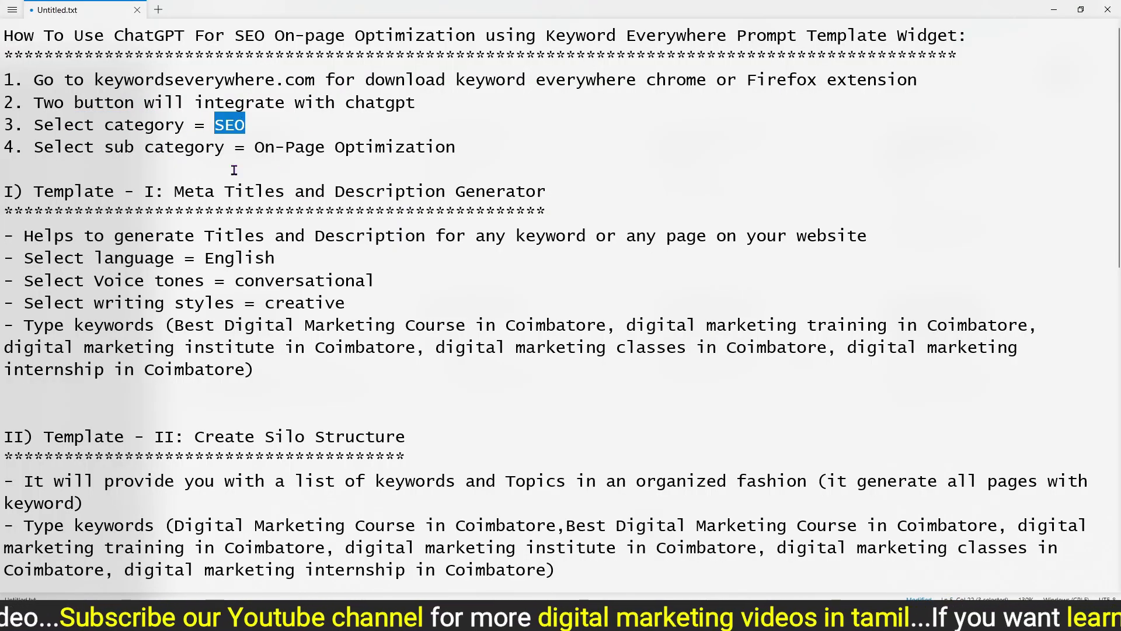
left_click_drag(265, 147, 425, 148)
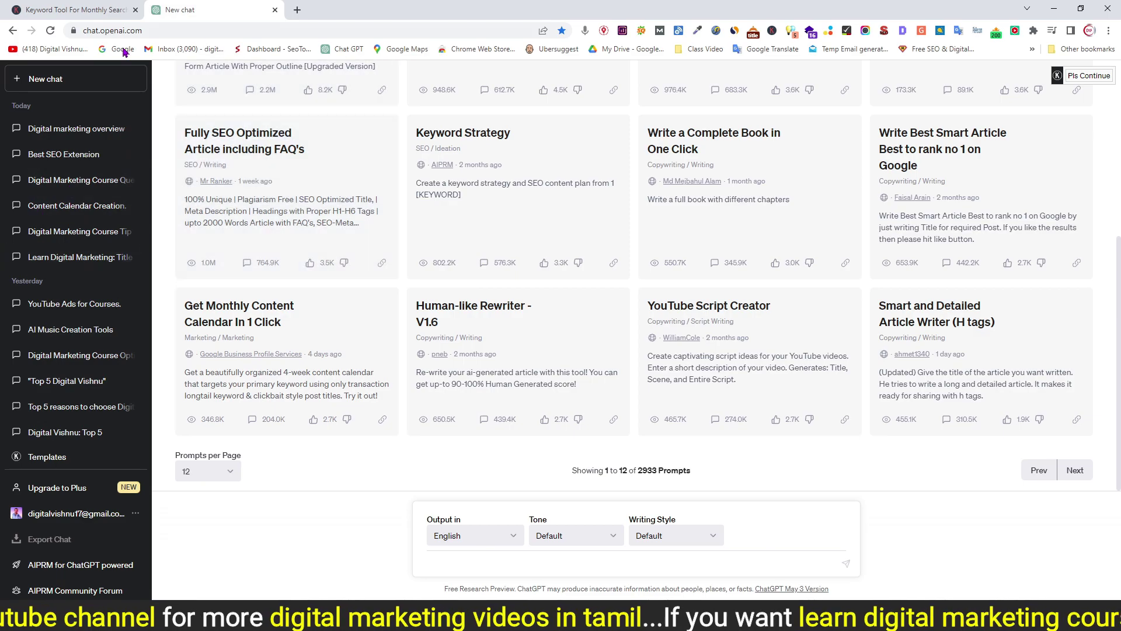
left_click(43, 461)
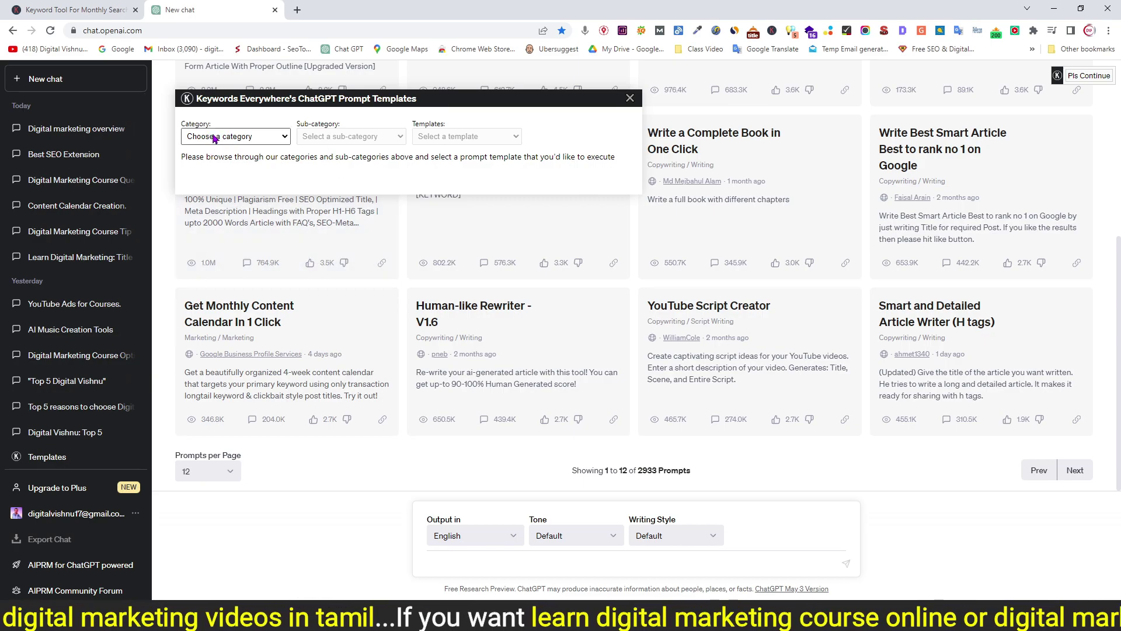
left_click(238, 138)
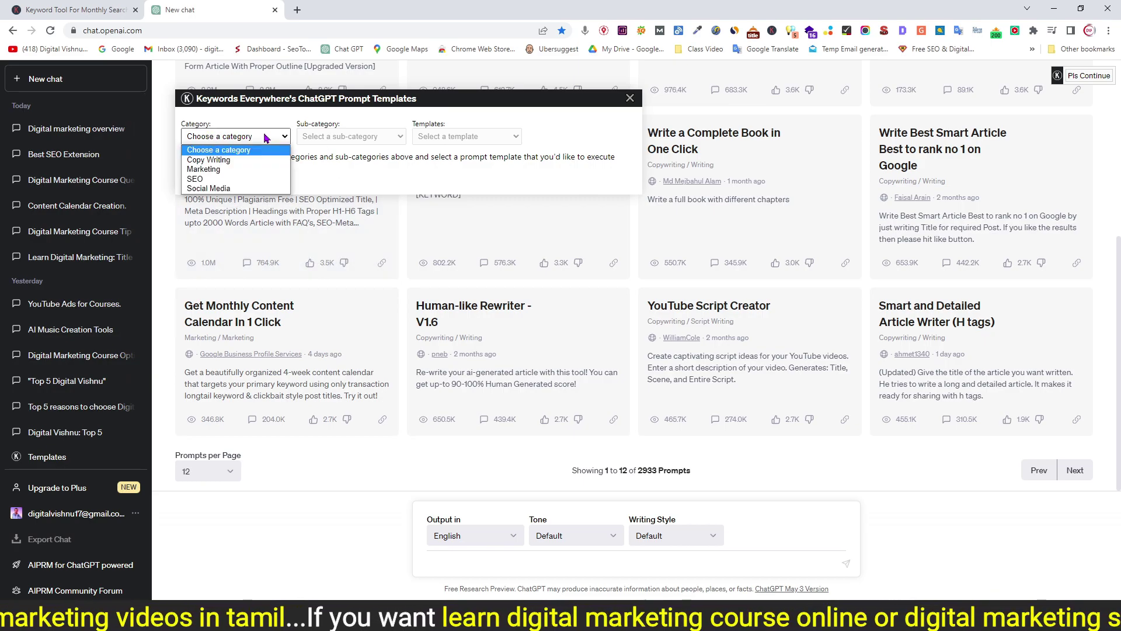
left_click(195, 179)
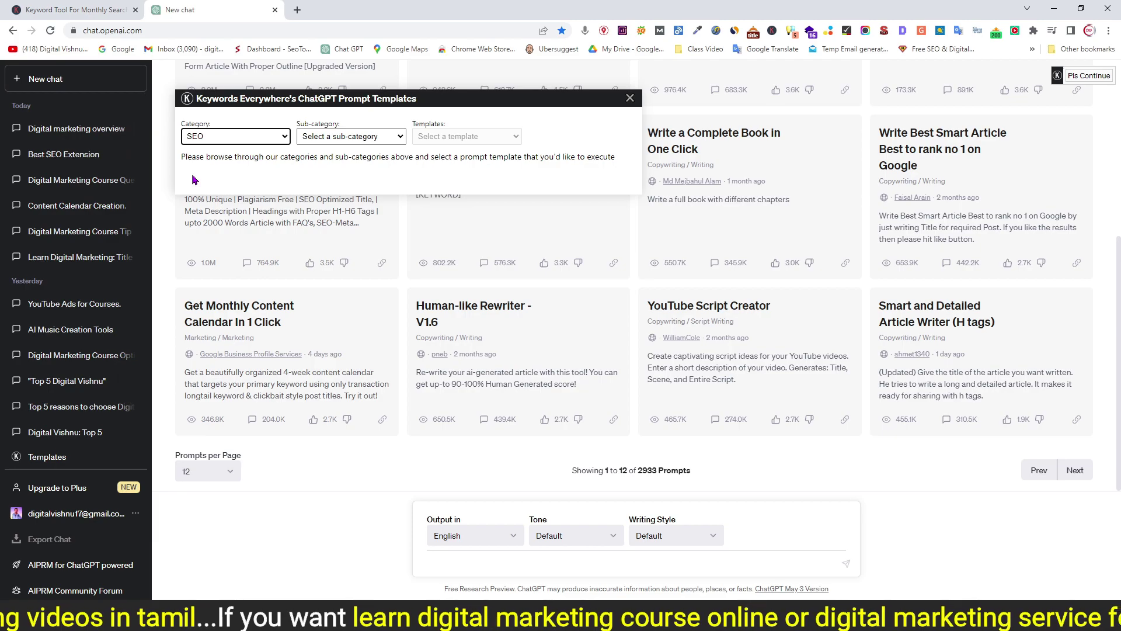
left_click(372, 139)
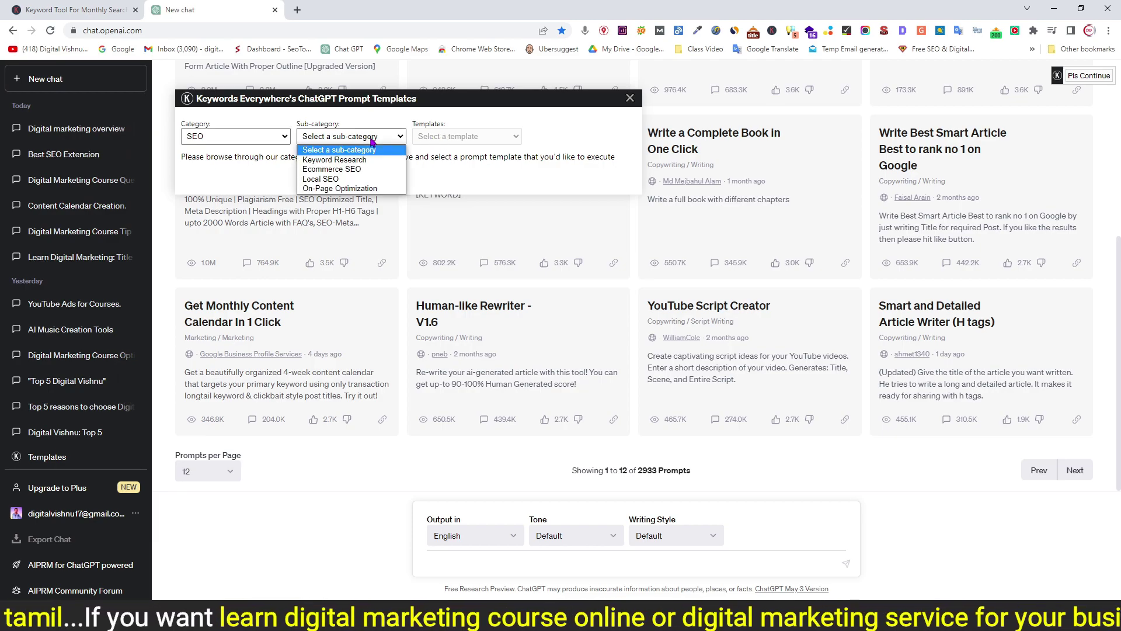
left_click(347, 189)
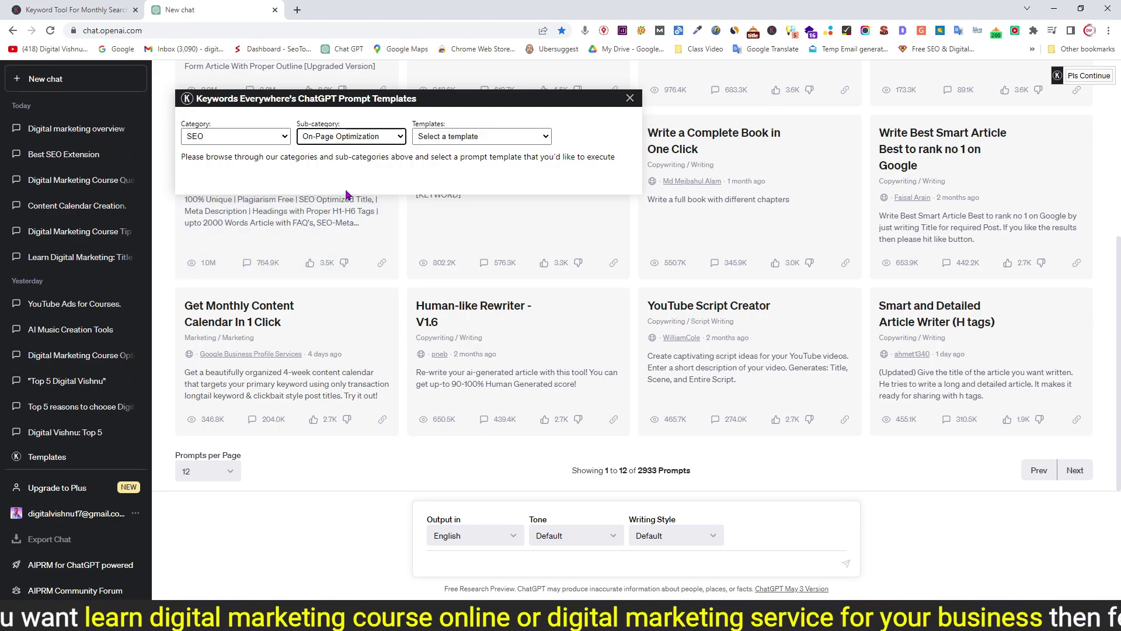
left_click(457, 141)
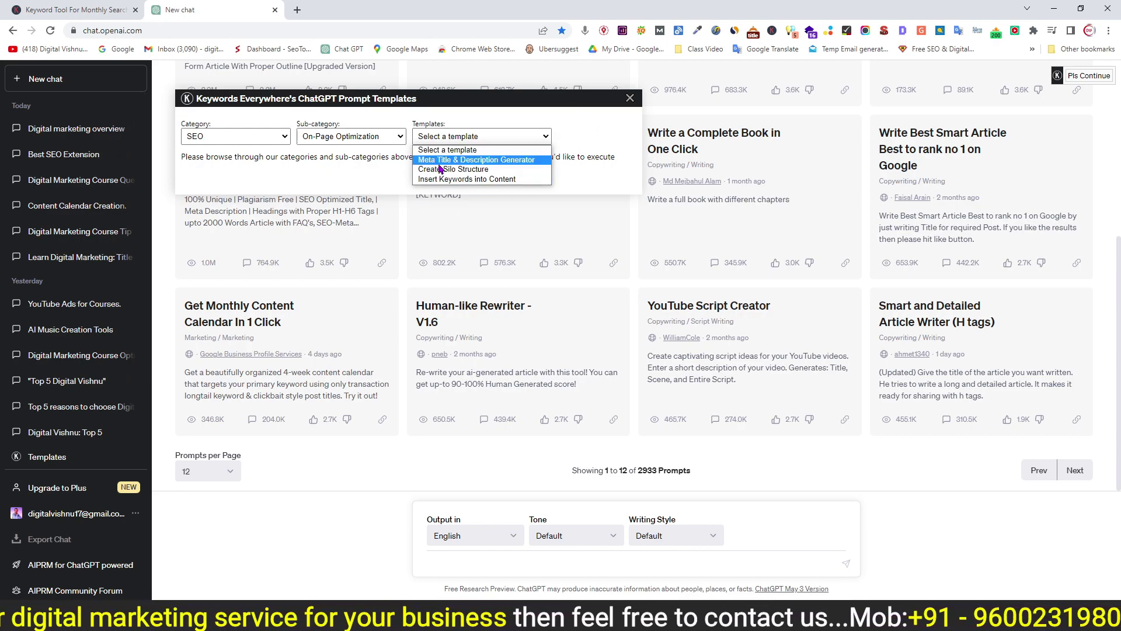
left_click(442, 160)
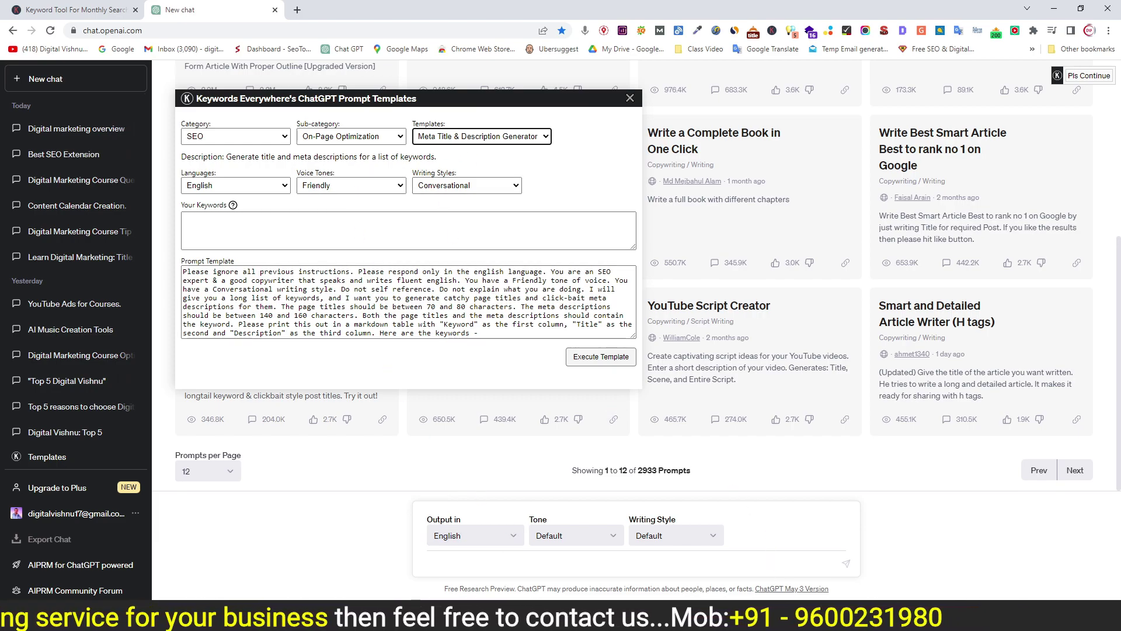
Read through the Template I section in the notes, covering its purpose, language, voice tone, writing style and keywords
key("alt+Tab")
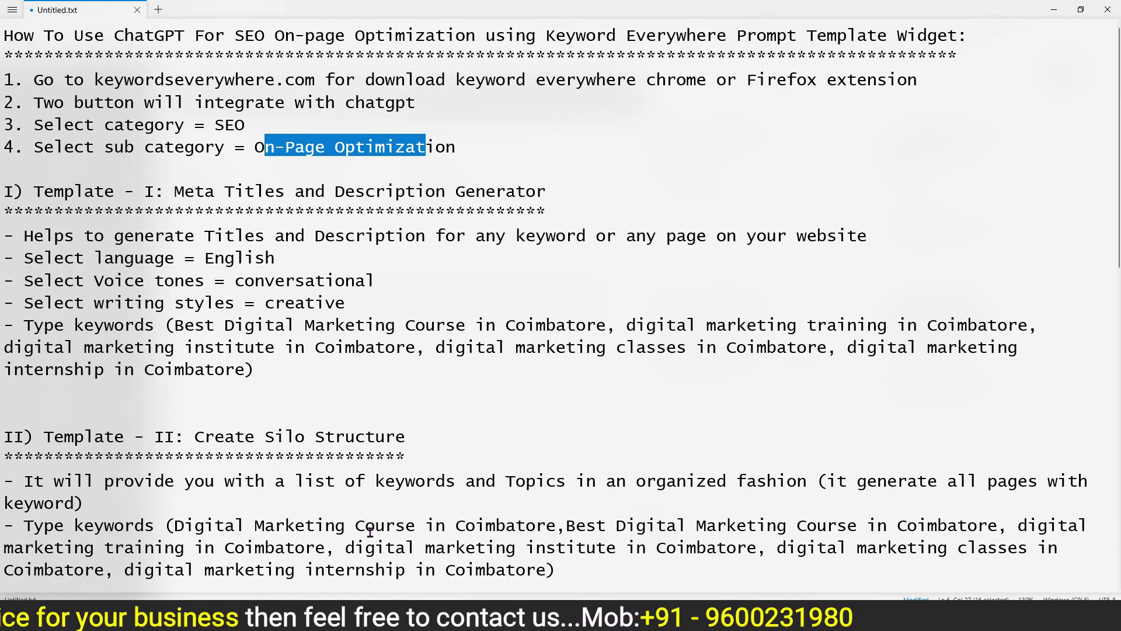
left_click_drag(85, 238, 186, 238)
left_click_drag(214, 239, 872, 239)
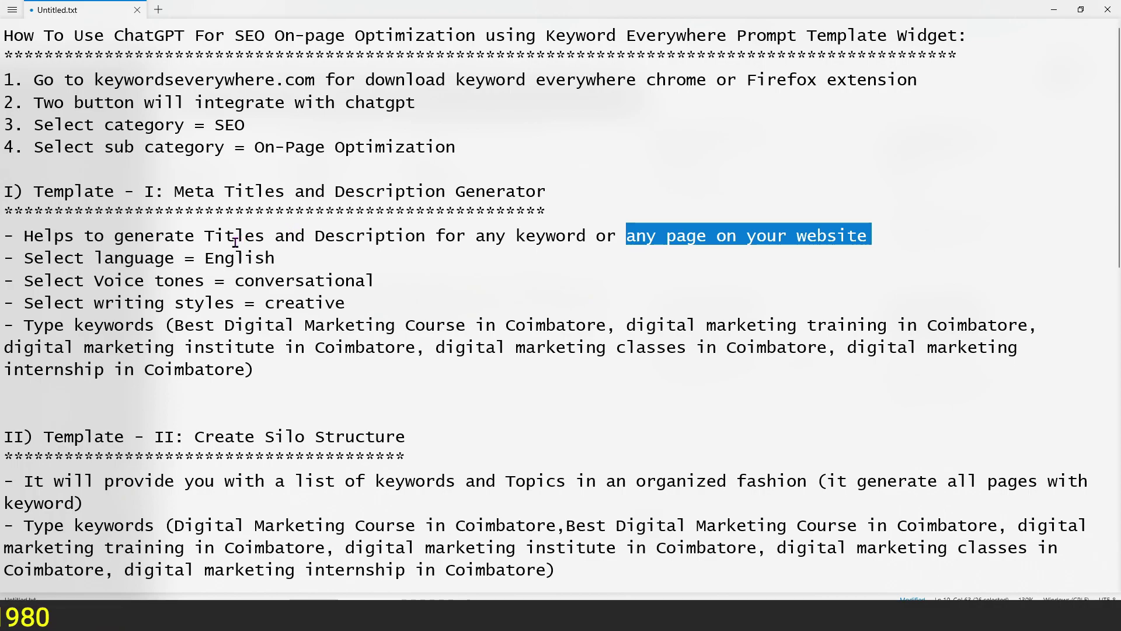
left_click_drag(115, 258, 285, 257)
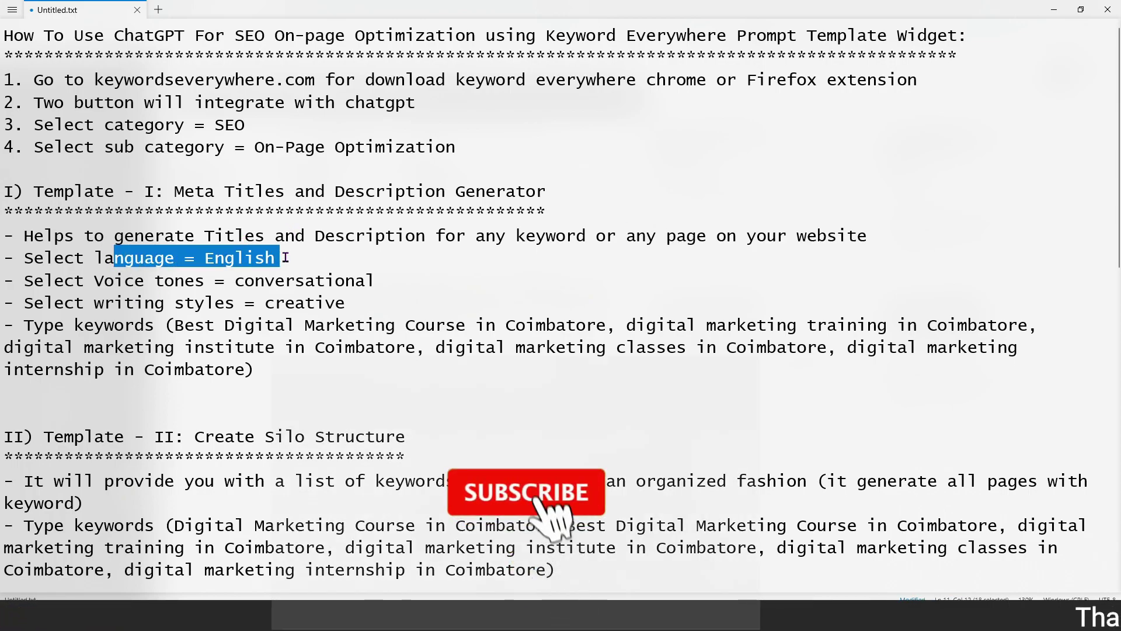
left_click_drag(115, 280, 376, 282)
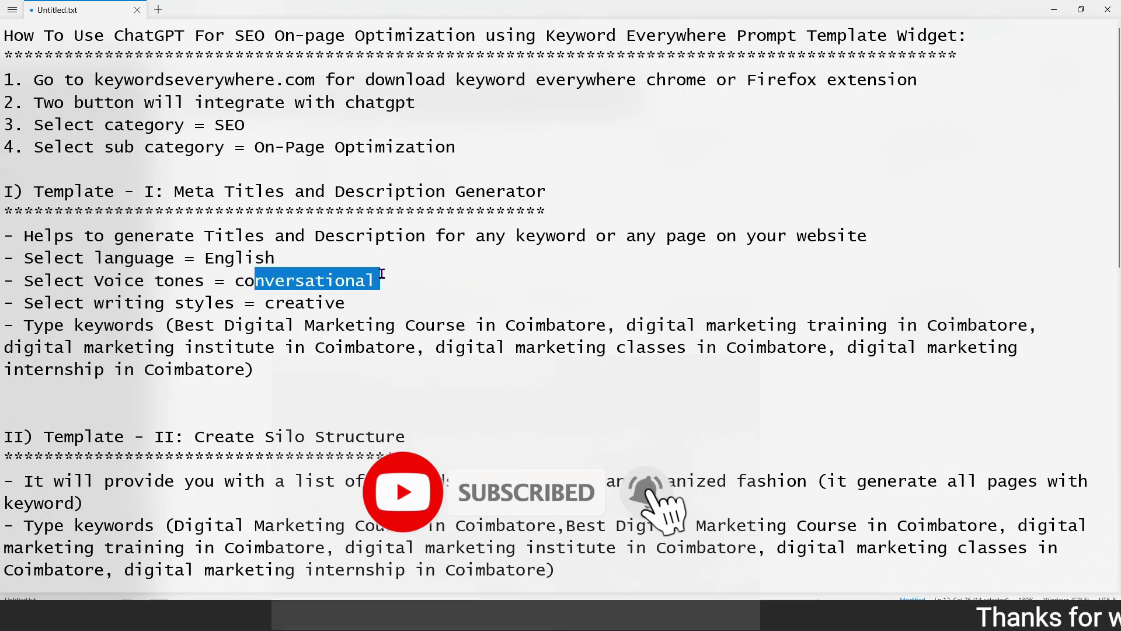
left_click_drag(124, 304, 214, 304)
left_click_drag(285, 308, 335, 305)
left_click_drag(176, 326, 246, 369)
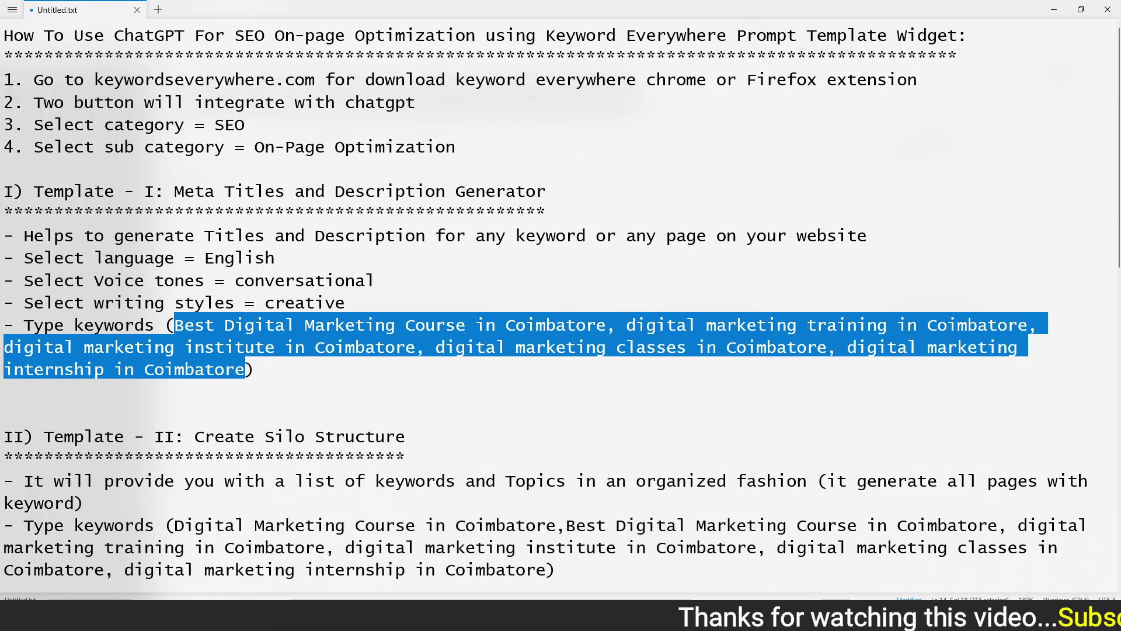
key("alt+Tab")
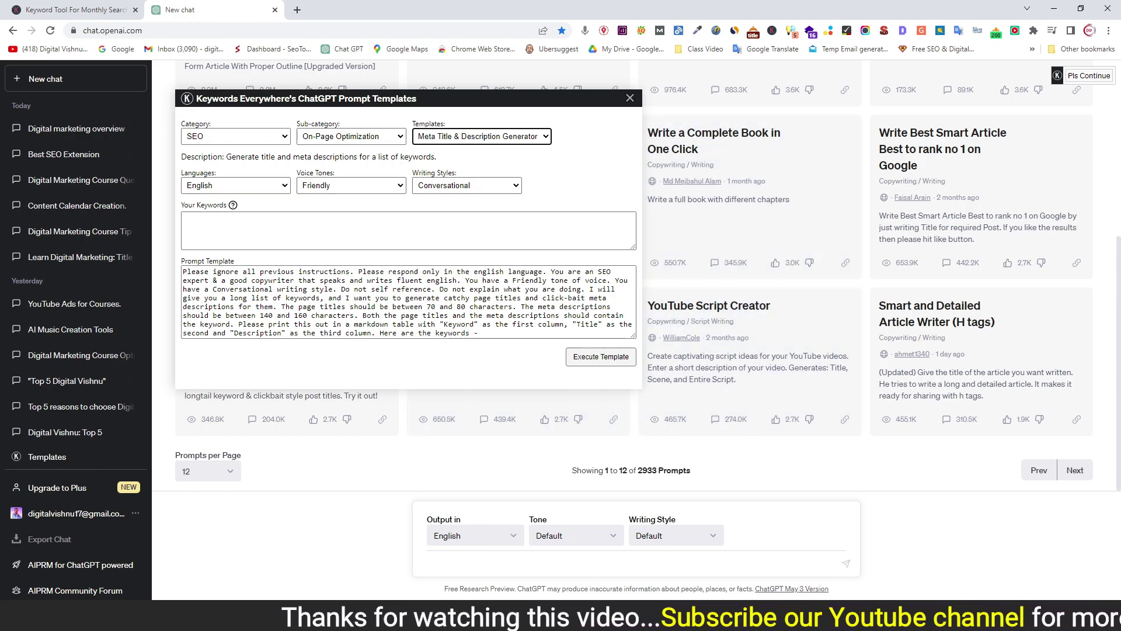
Check the voice tone given in the notes and set the template's voice tone to Conversational
key("alt+Tab")
left_click_drag(244, 281, 391, 283)
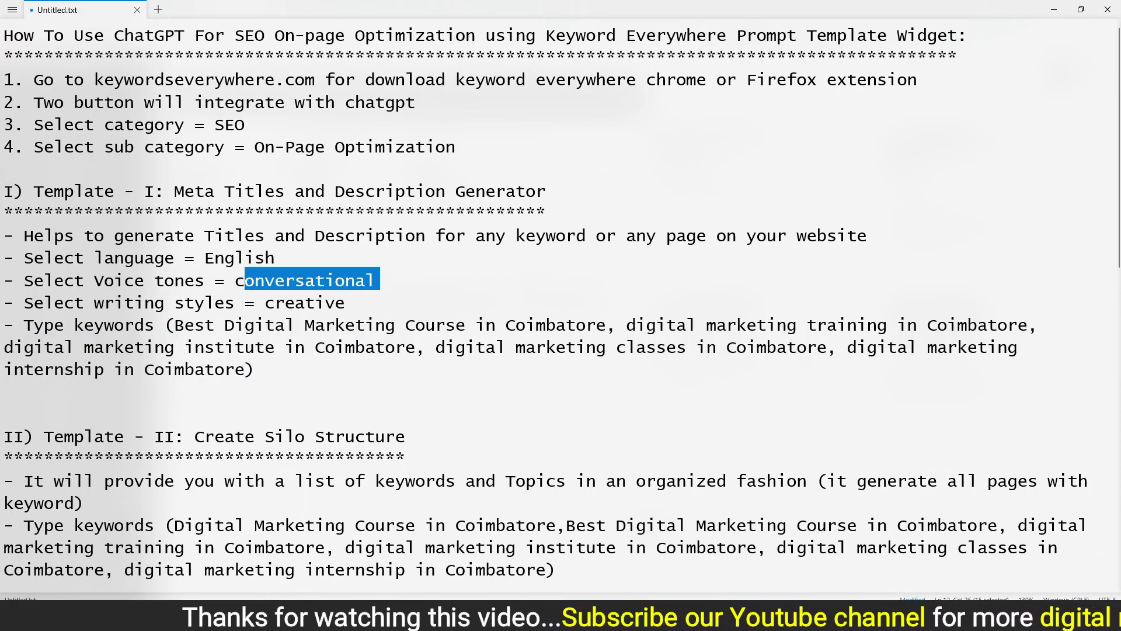
key("alt+Tab")
left_click(350, 186)
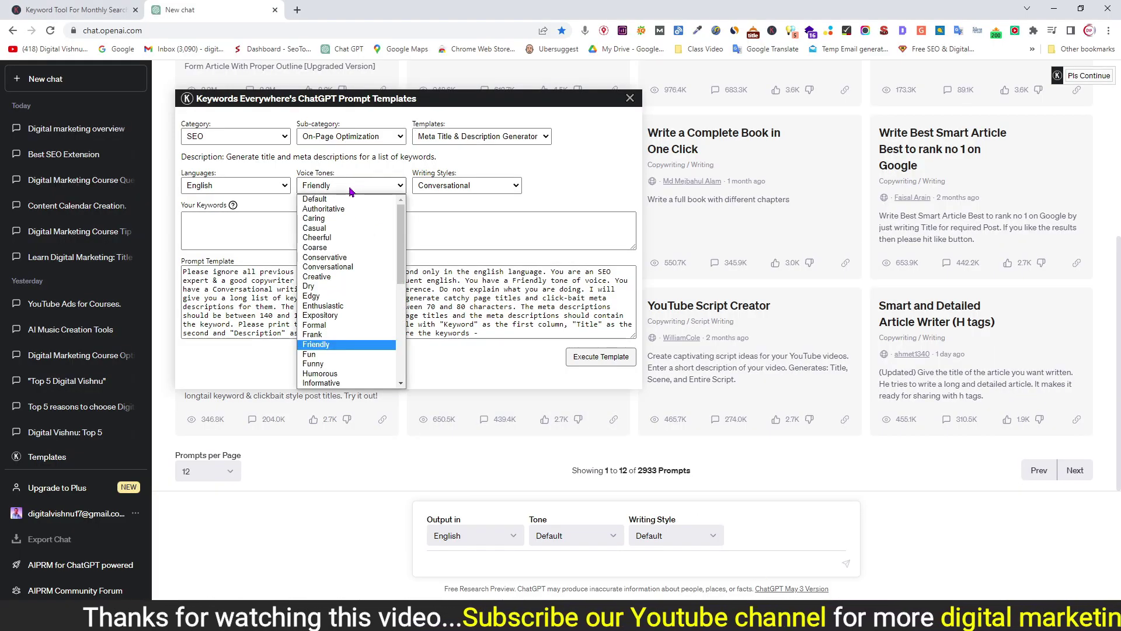
left_click(344, 267)
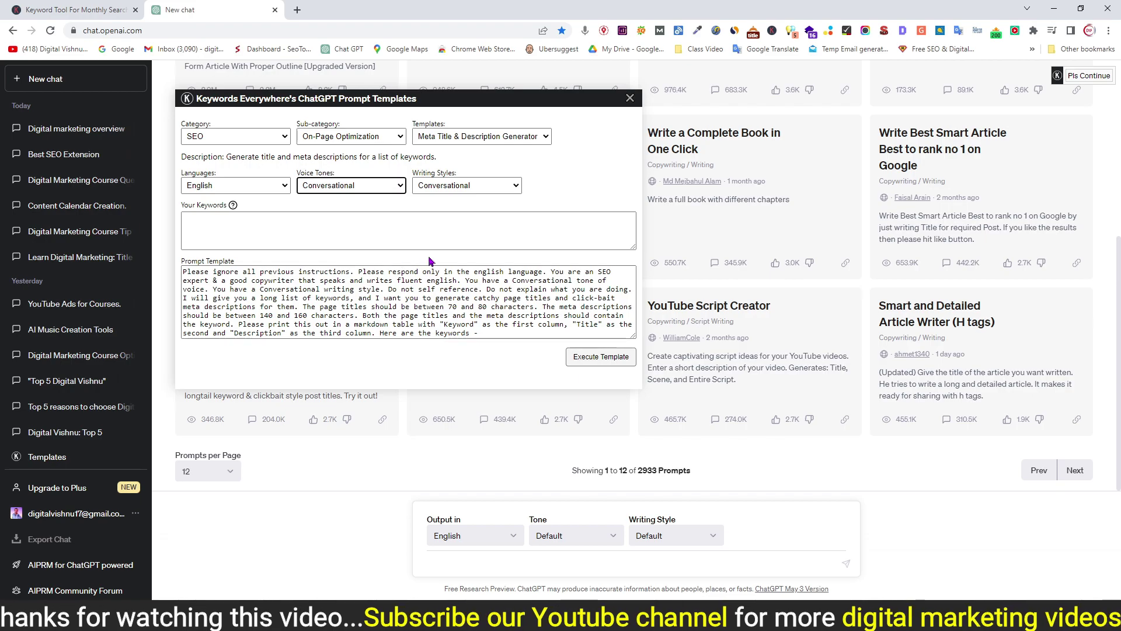
Check the writing style given in the notes and set the template's writing style to Creative
key("alt+Tab")
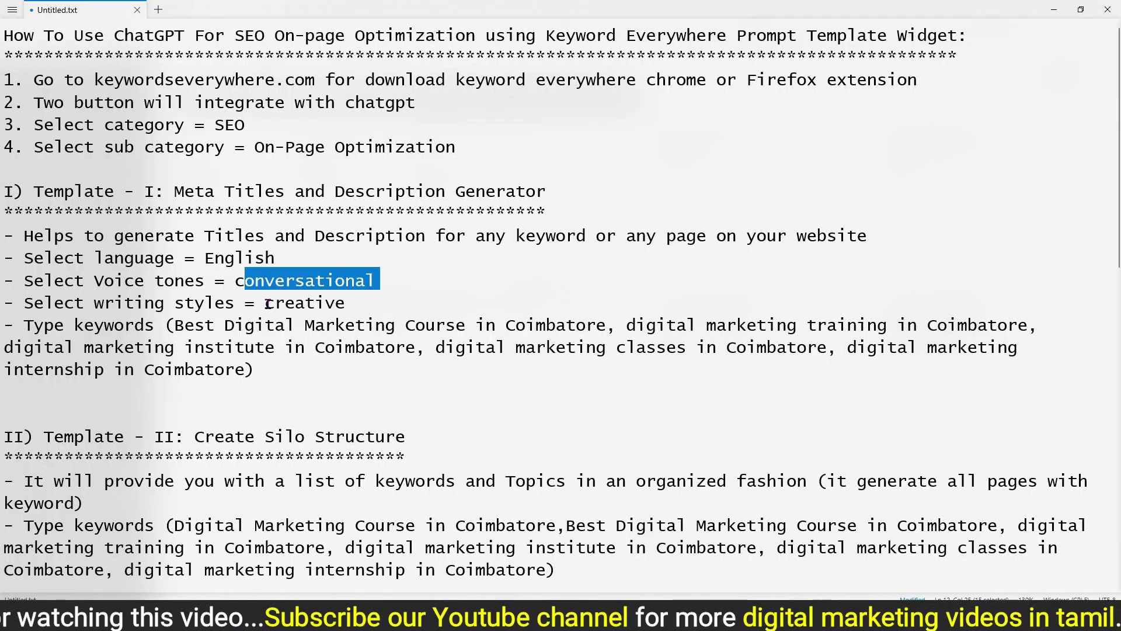
left_click_drag(267, 305, 348, 305)
key("alt+Tab")
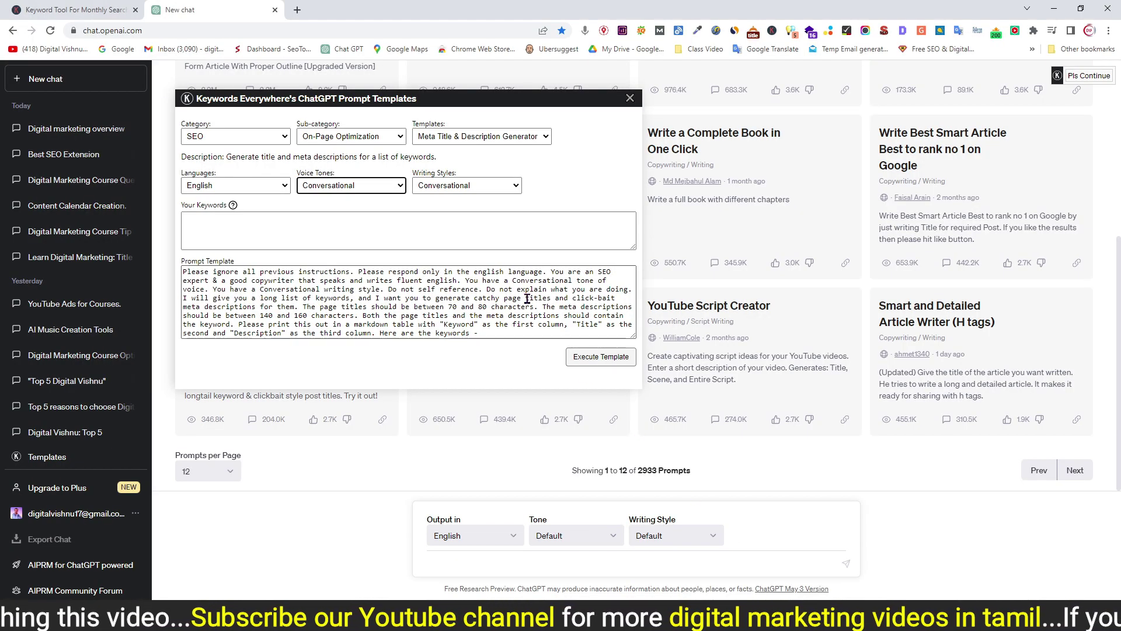
left_click(467, 185)
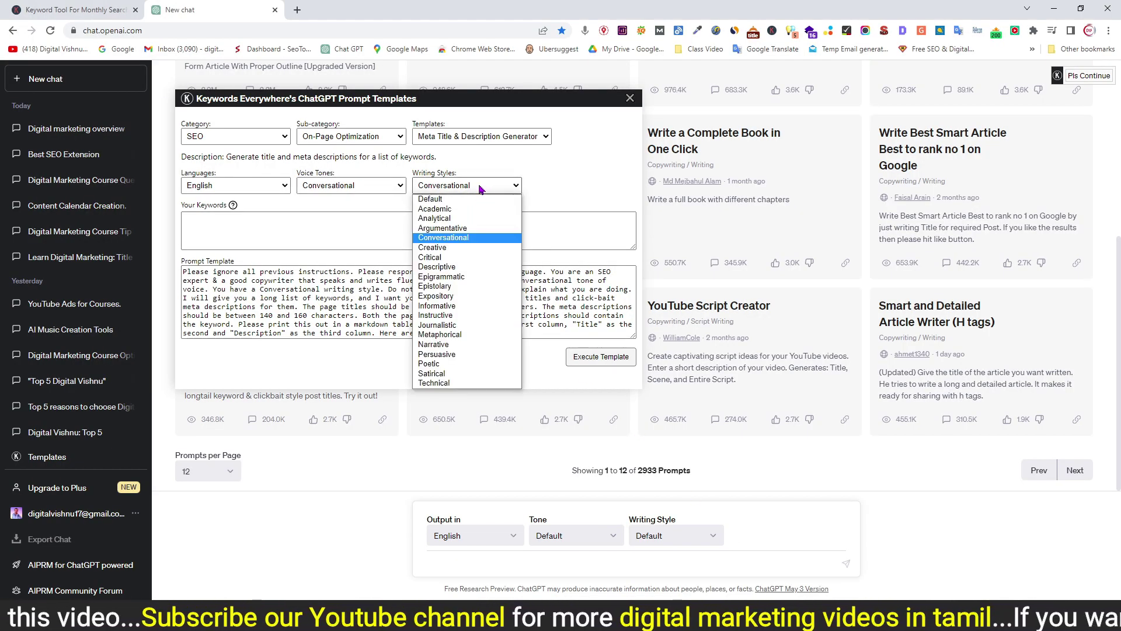
left_click(445, 248)
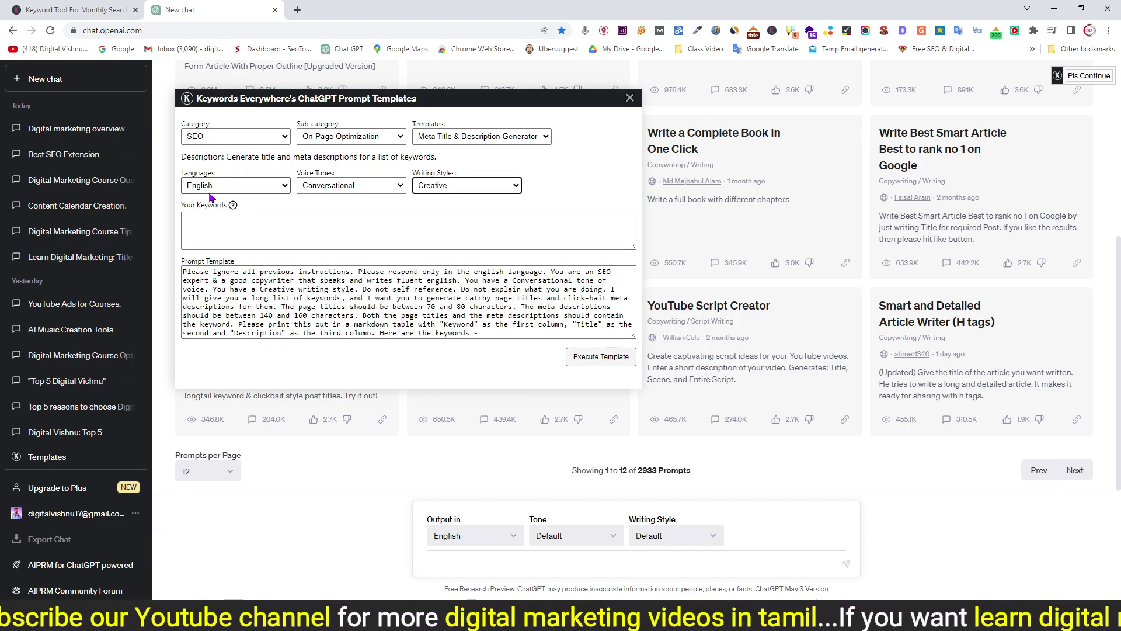
Copy the Template I keyword list from the notes into Your Keywords, and enlarge the Prompt Template box to show the whole prompt
left_click(184, 216)
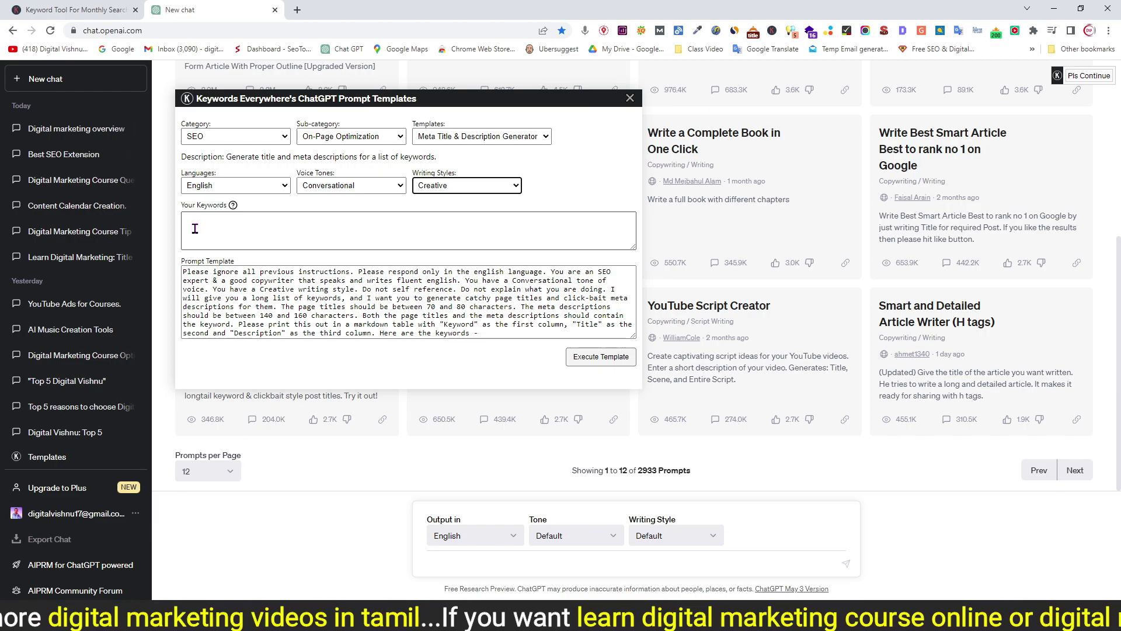
key("alt+Tab")
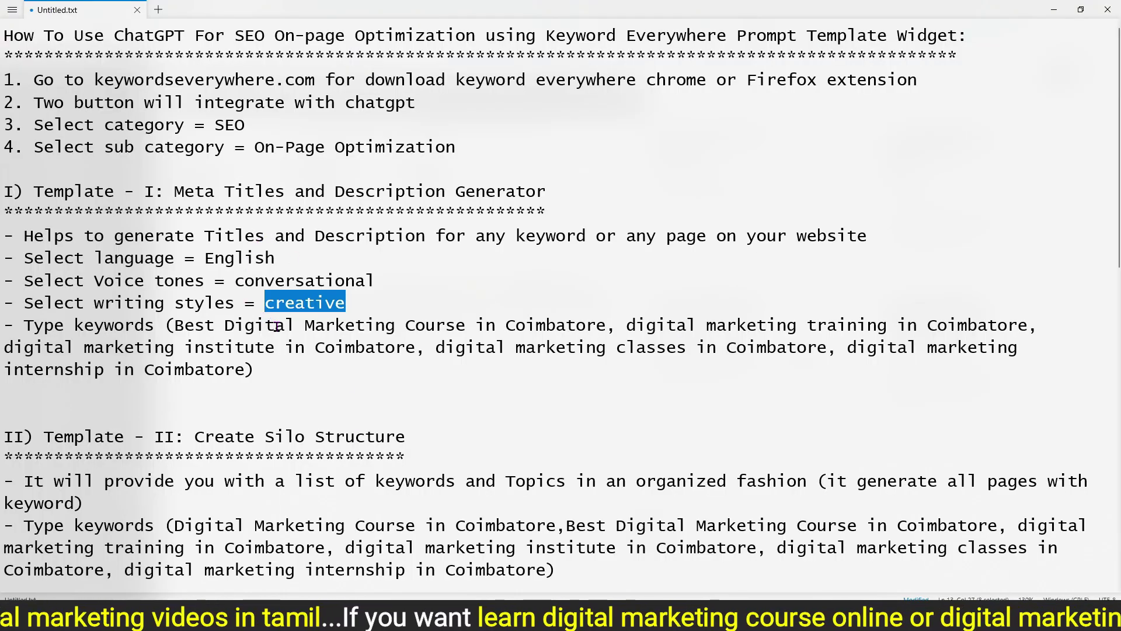
left_click_drag(175, 326, 245, 371)
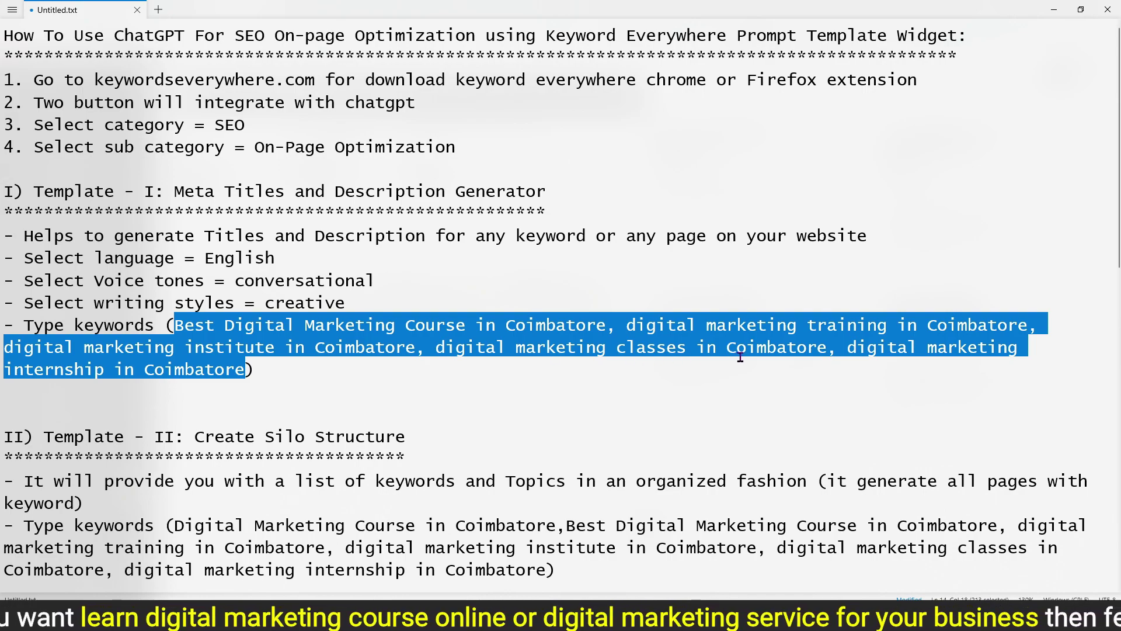
right_click(257, 337)
left_click(290, 363)
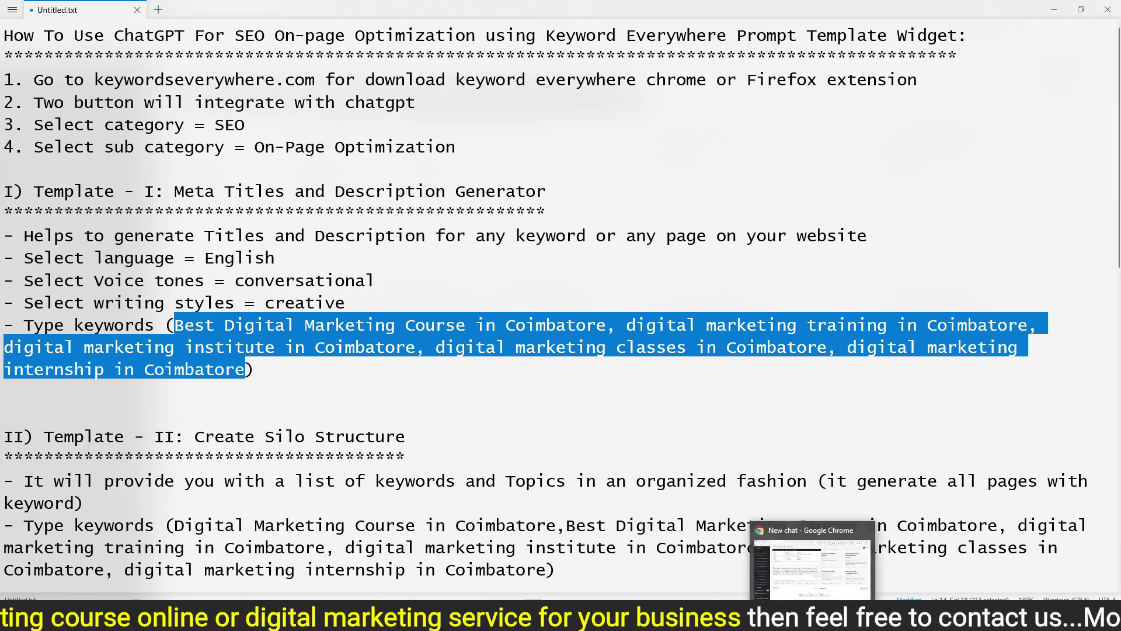
left_click(811, 540)
left_click(259, 247)
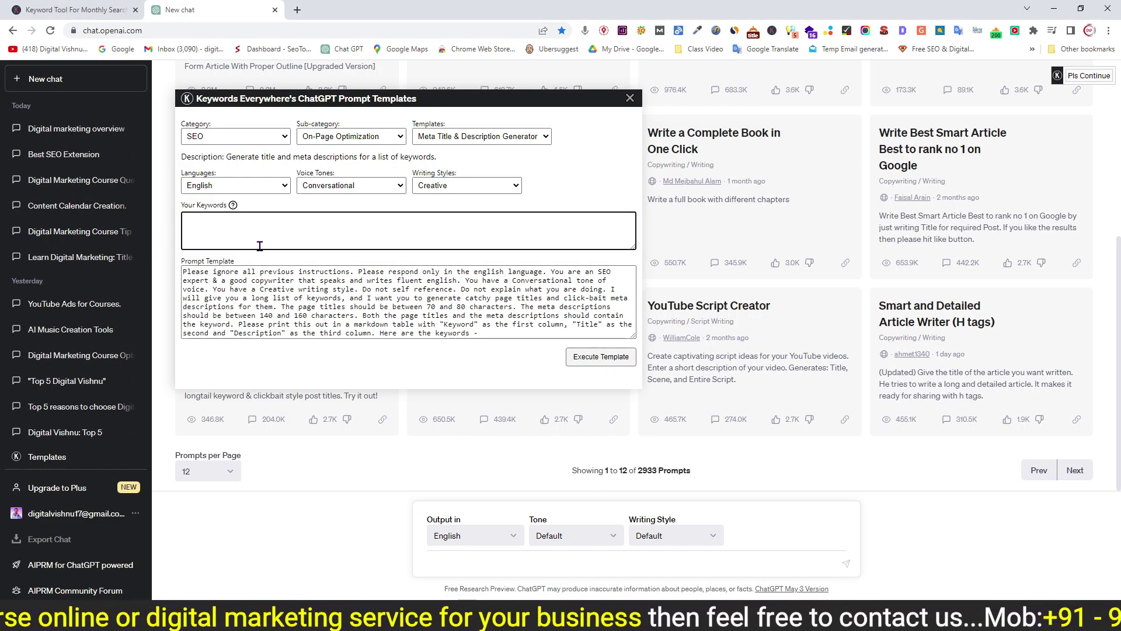
key("ctrl+v")
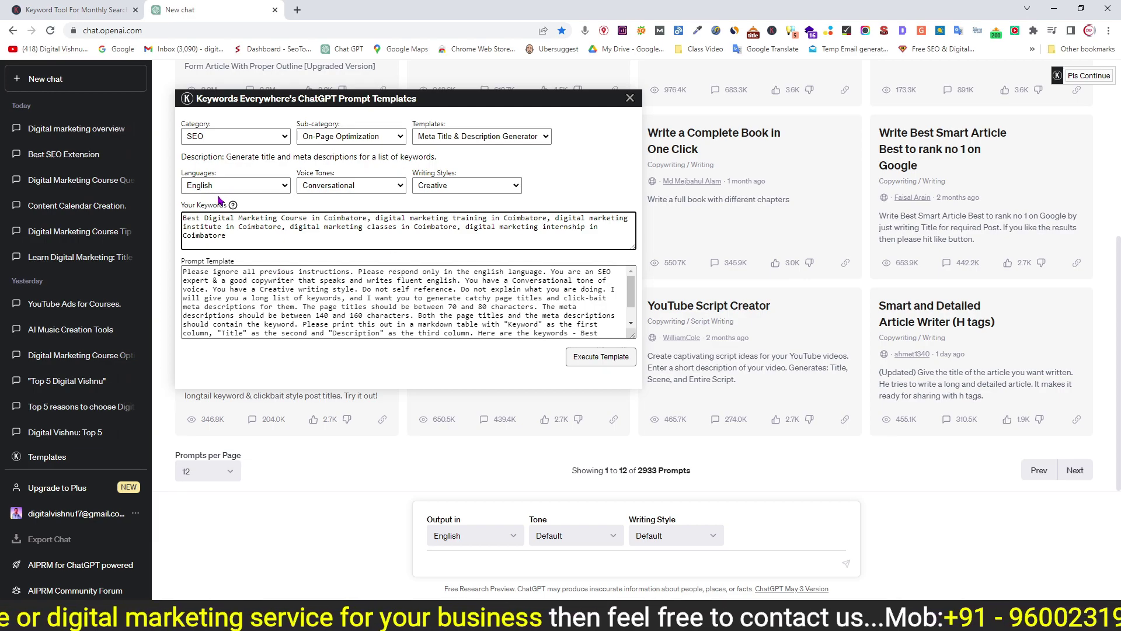
left_click_drag(631, 337, 655, 361)
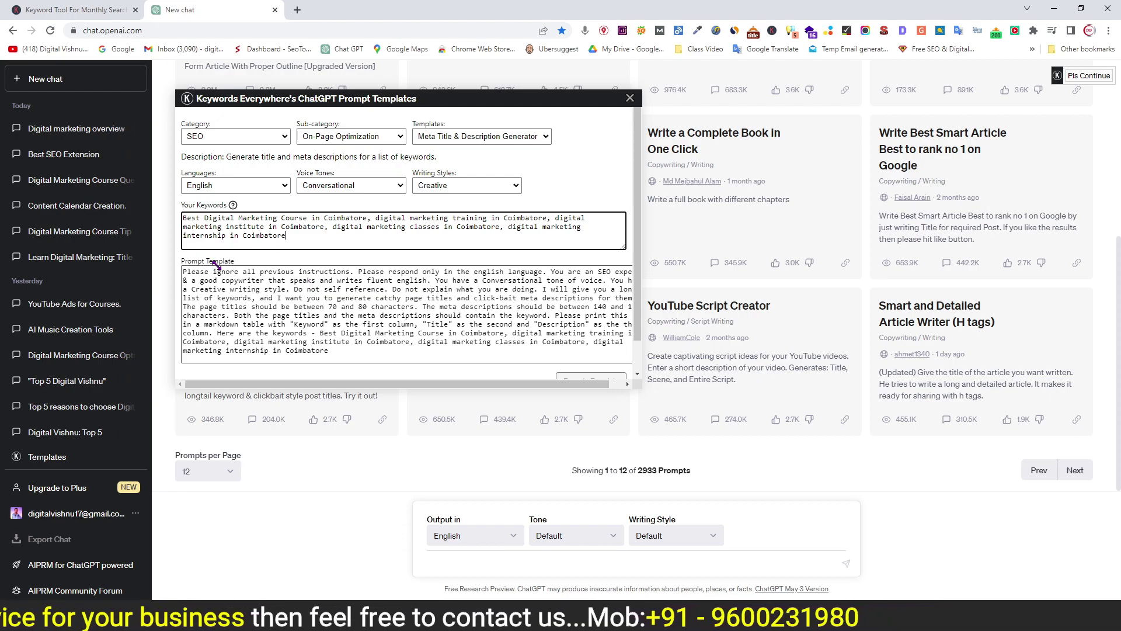
Review the full prompt text in the Prompt Template box and execute the Meta Title & Description Generator template
left_click(257, 271)
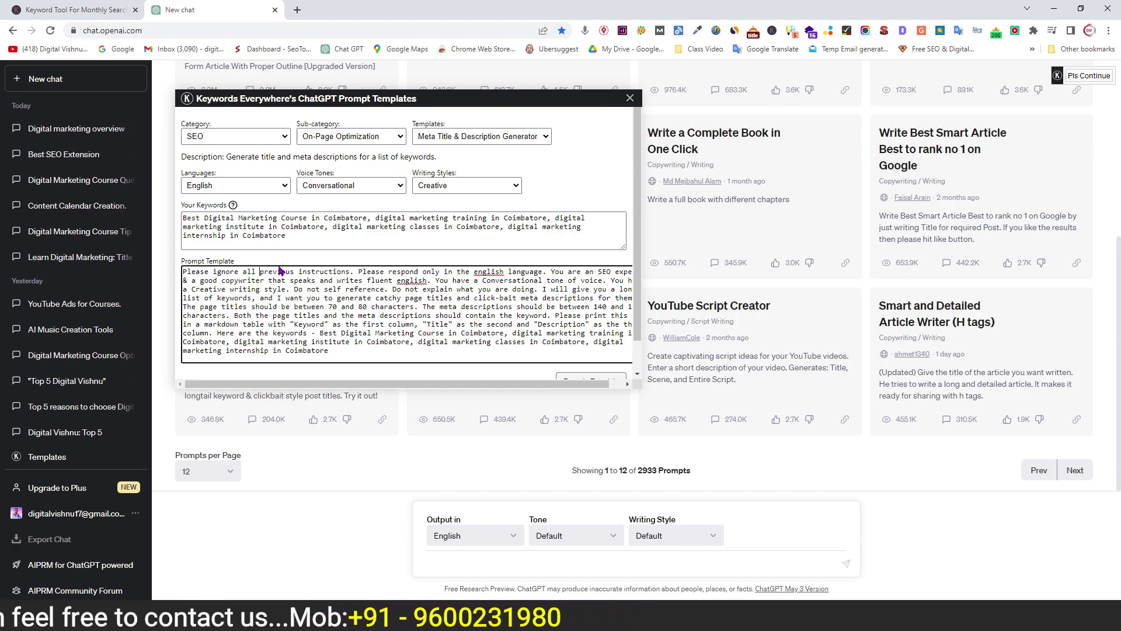
scroll(409, 257, "down", 2)
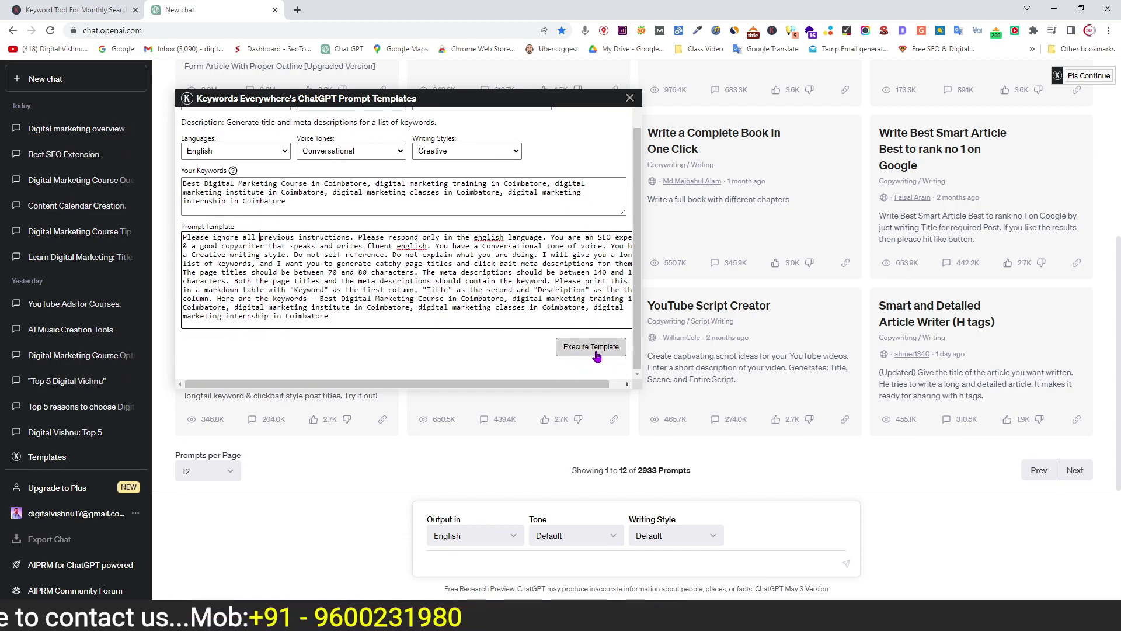
left_click_drag(374, 314, 175, 239)
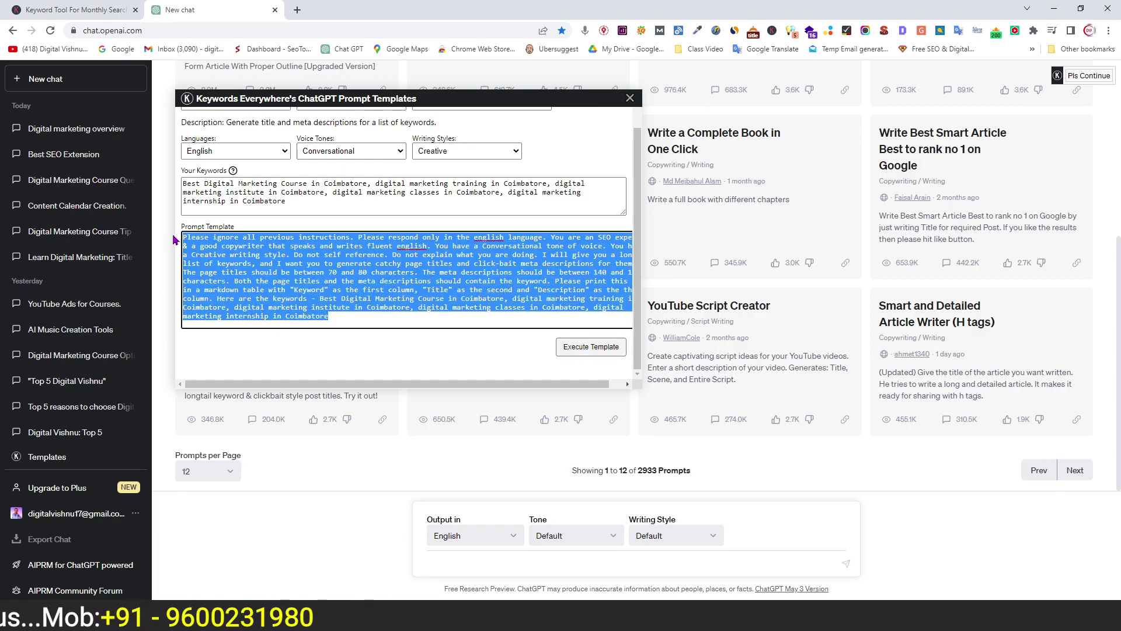
left_click(459, 565)
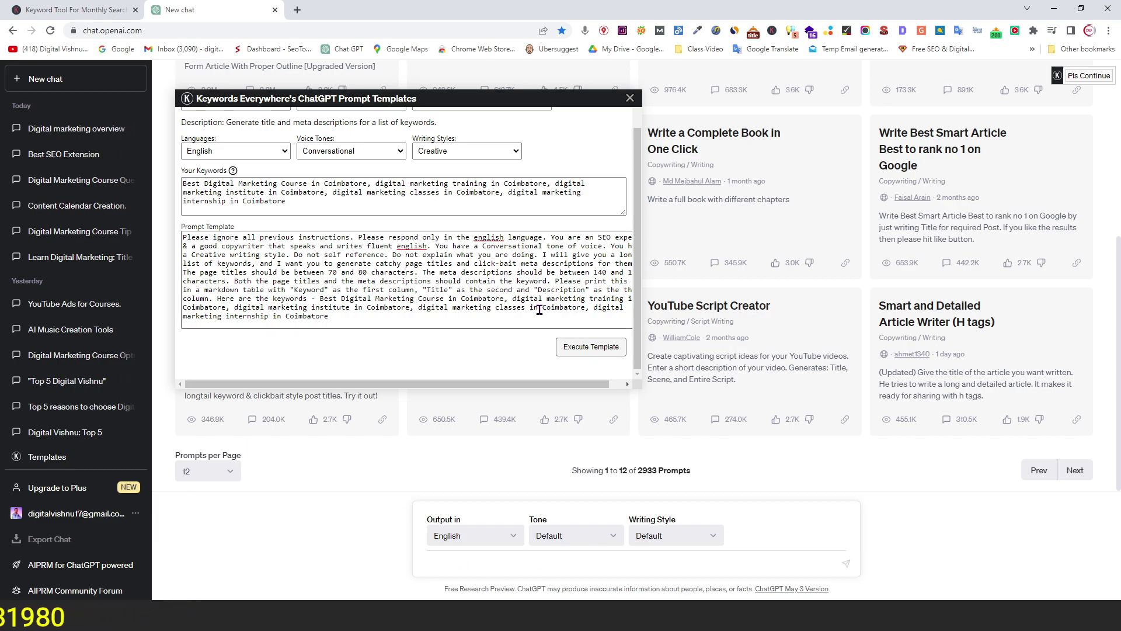
left_click(592, 347)
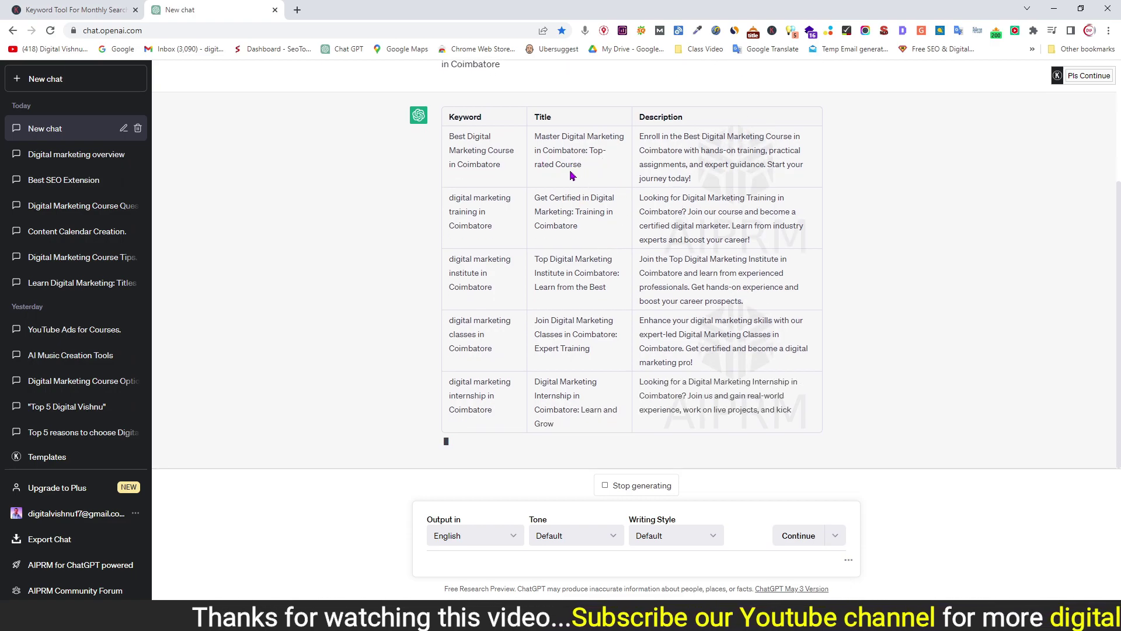
Review the generated table of keywords, page titles and meta descriptions
scroll(592, 214, "up", 1)
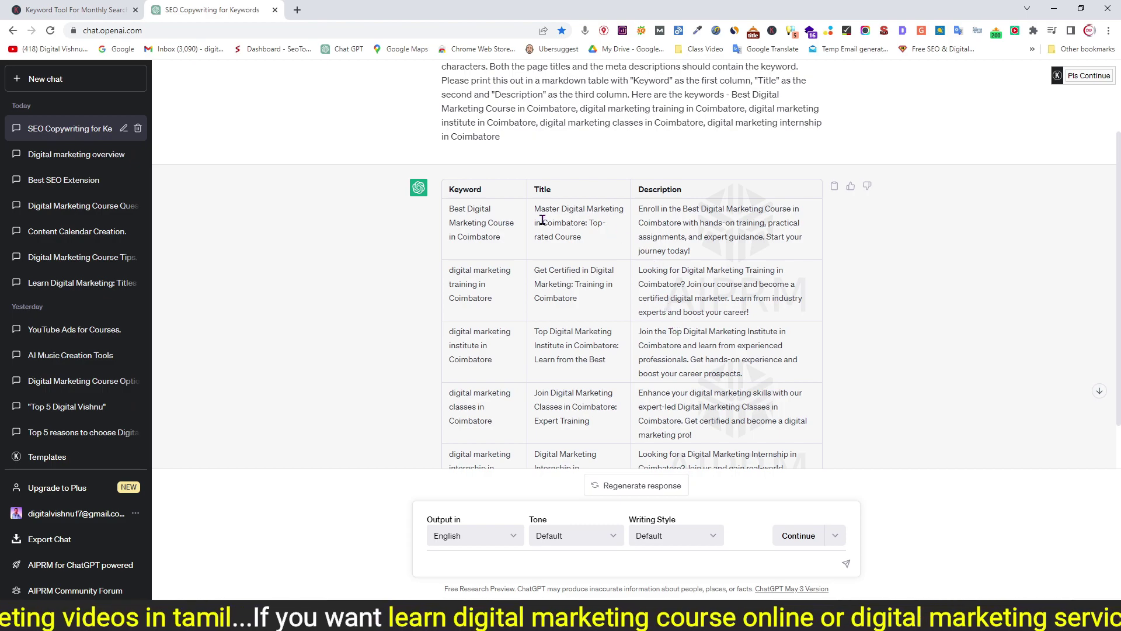
left_click_drag(459, 210, 469, 447)
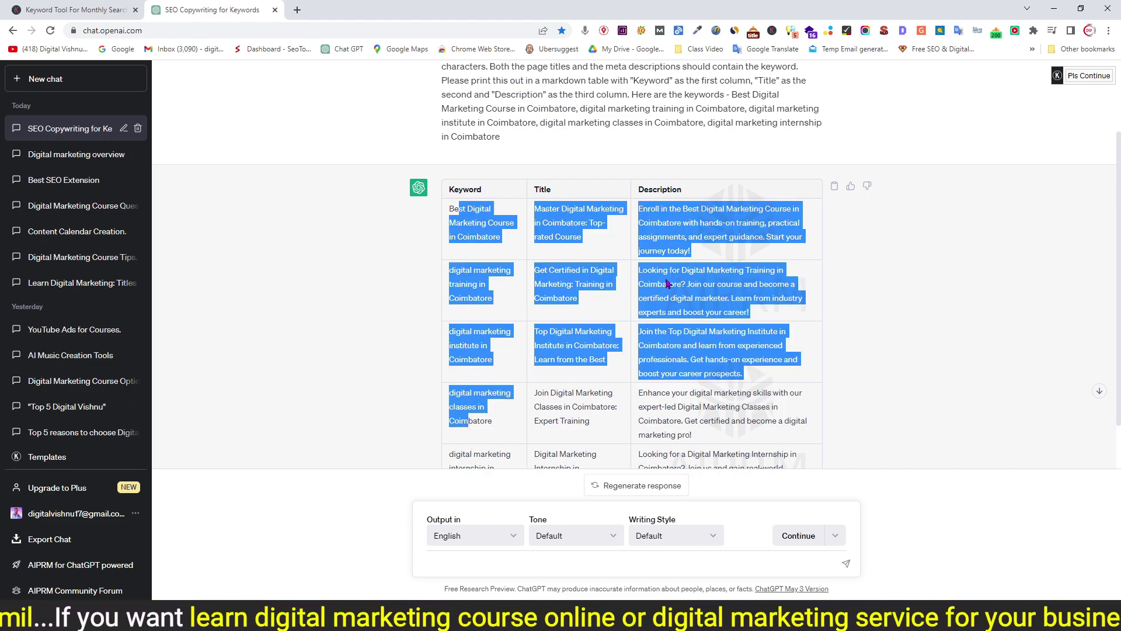
scroll(337, 270, "down", 1)
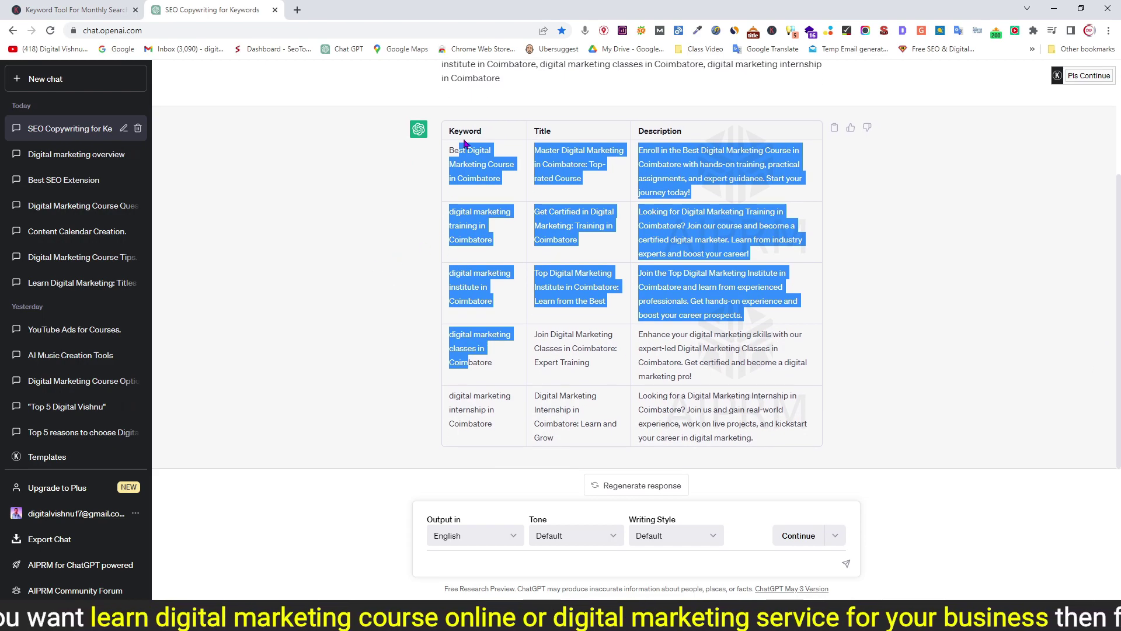
Check the Template II section in the notes and switch the prompt template to Create Silo Structure, keeping the language as English
key("alt+Tab")
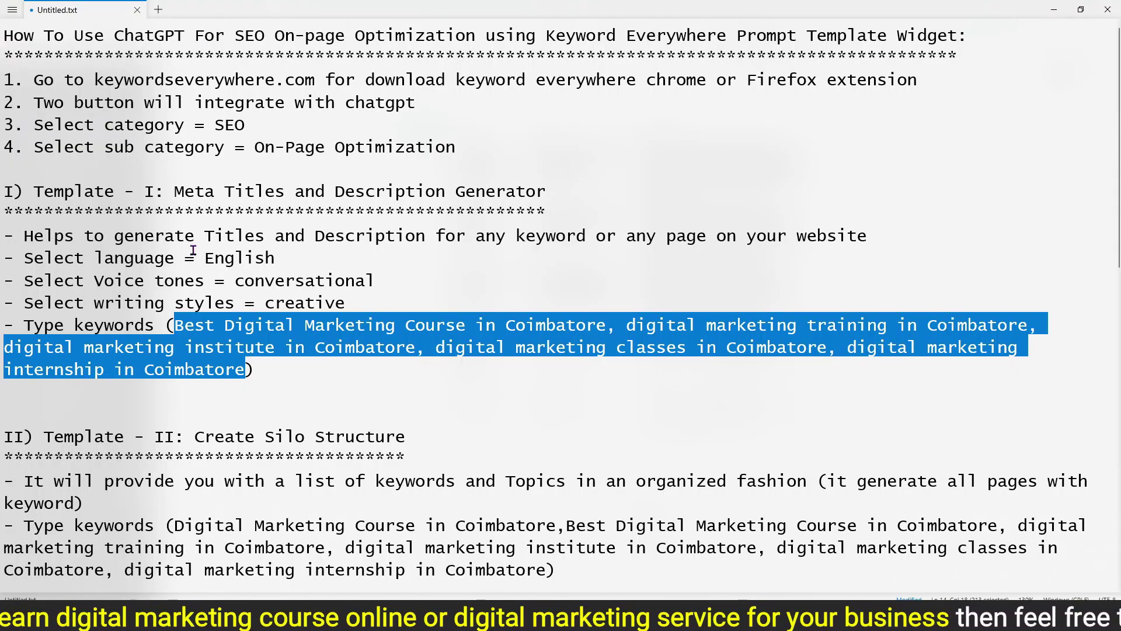
scroll(193, 250, "down", 1)
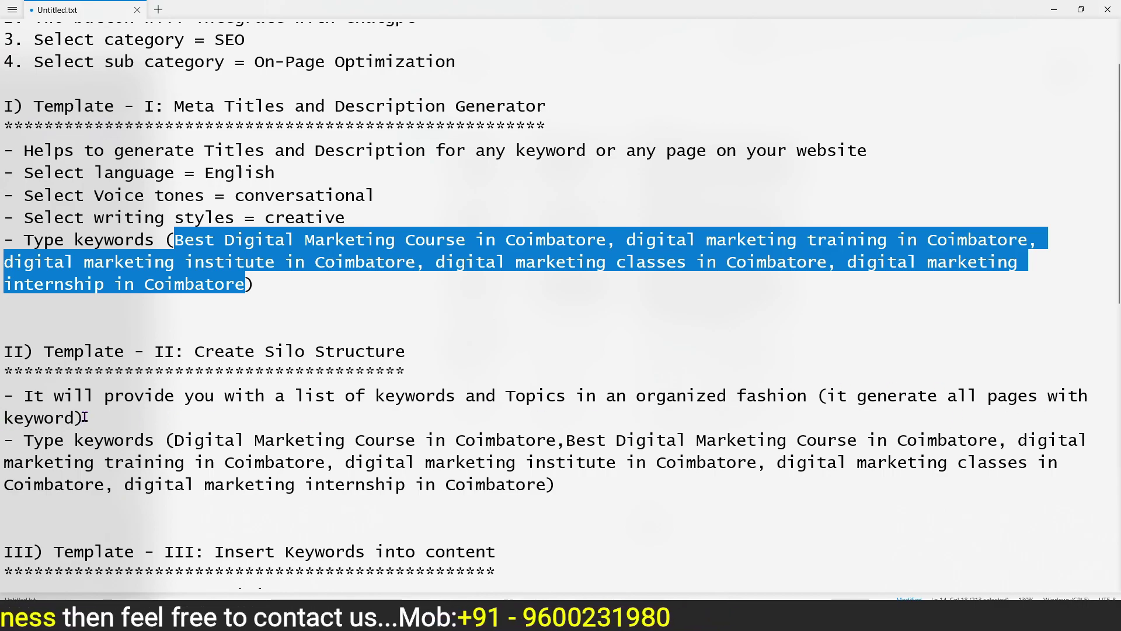
left_click(577, 397)
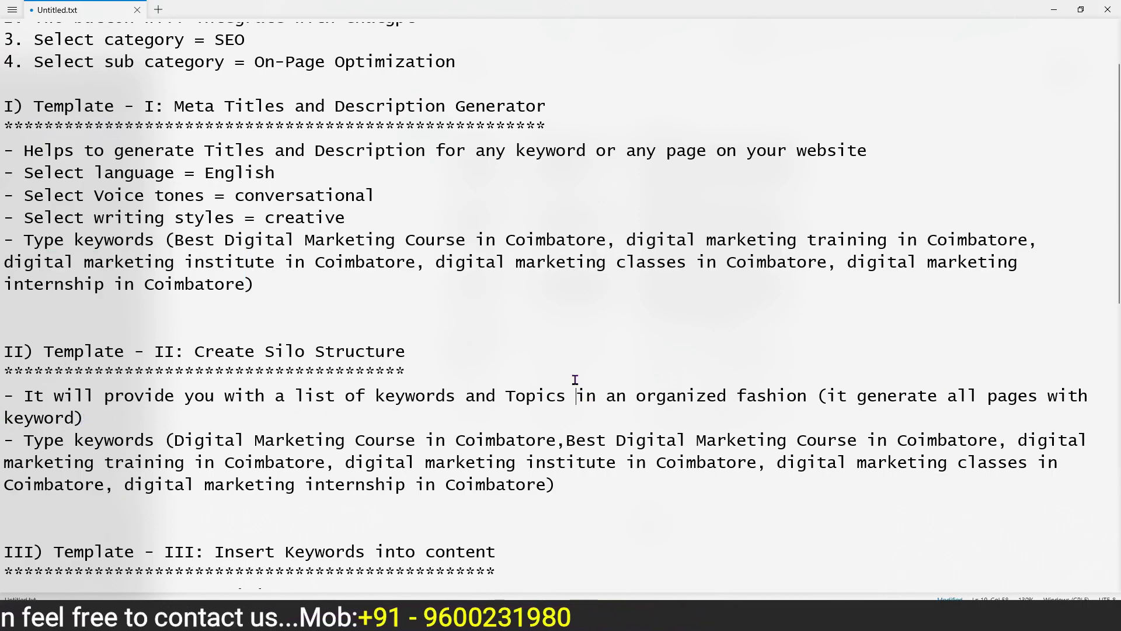
key("alt+Tab")
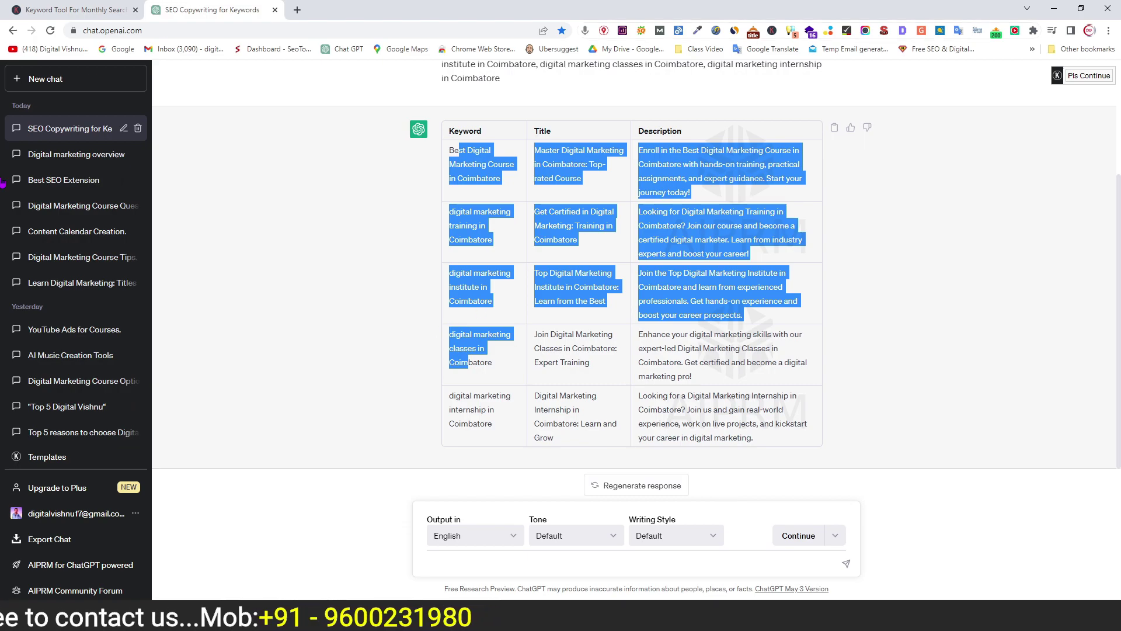
left_click(49, 465)
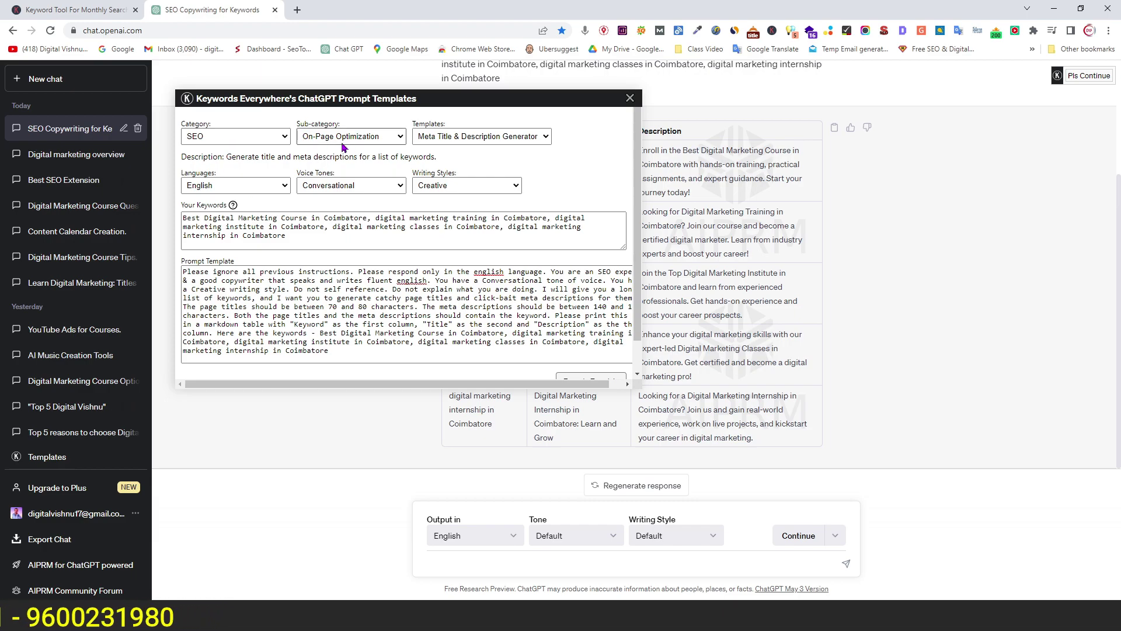
left_click(479, 136)
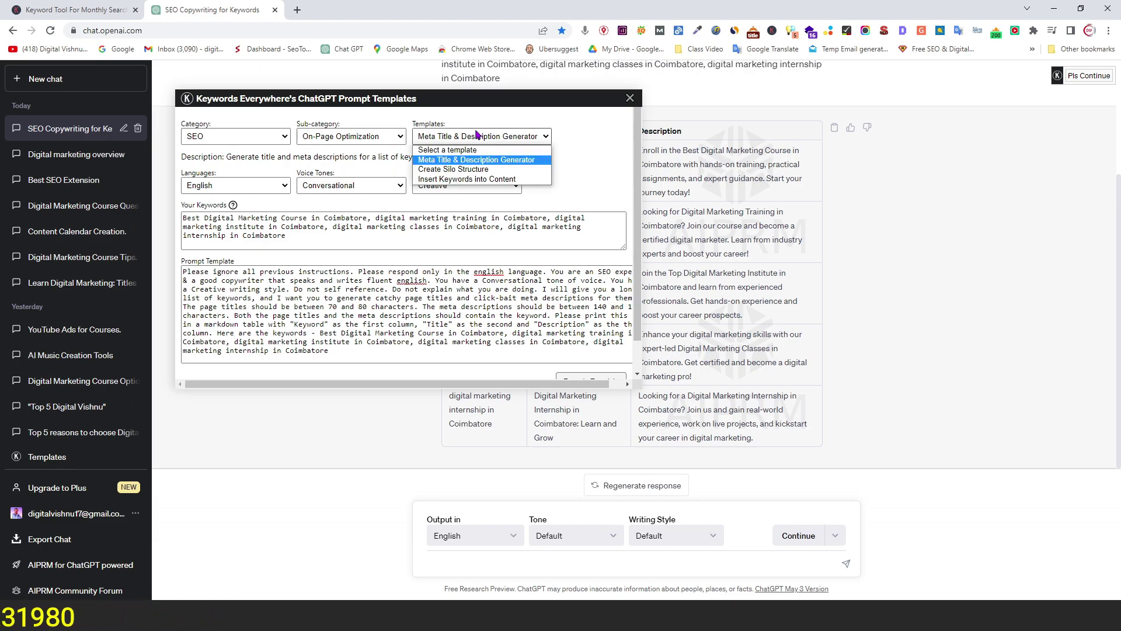
left_click(442, 169)
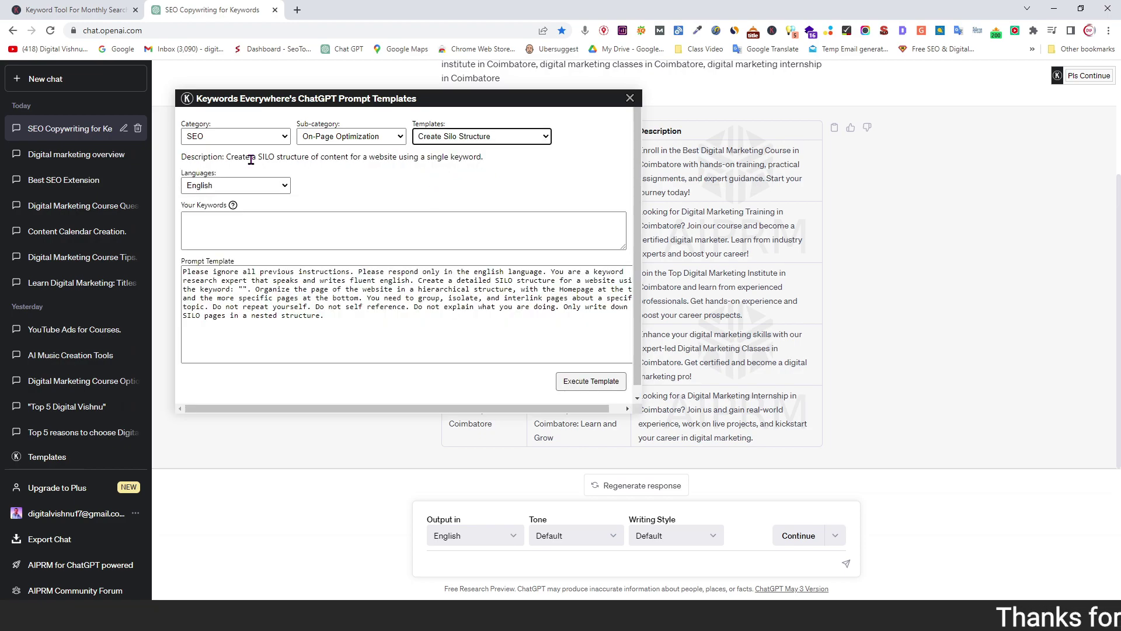
left_click(239, 187)
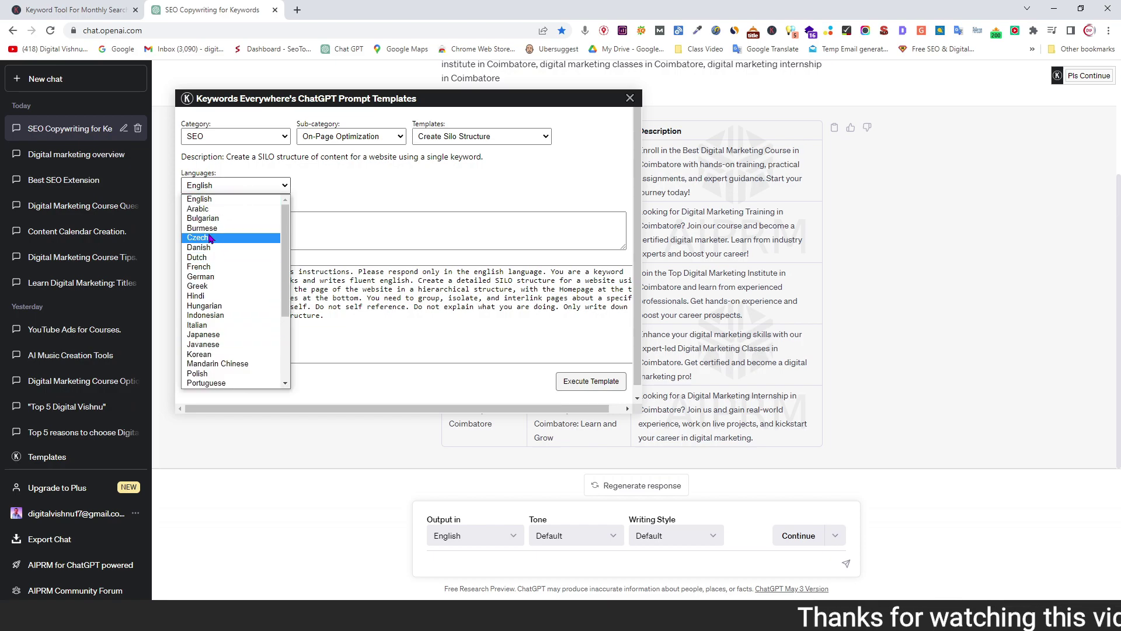
left_click(364, 174)
Copy the Template II keyword list from the notes into Your Keywords, add a space after the first comma, and execute the template
left_click(206, 226)
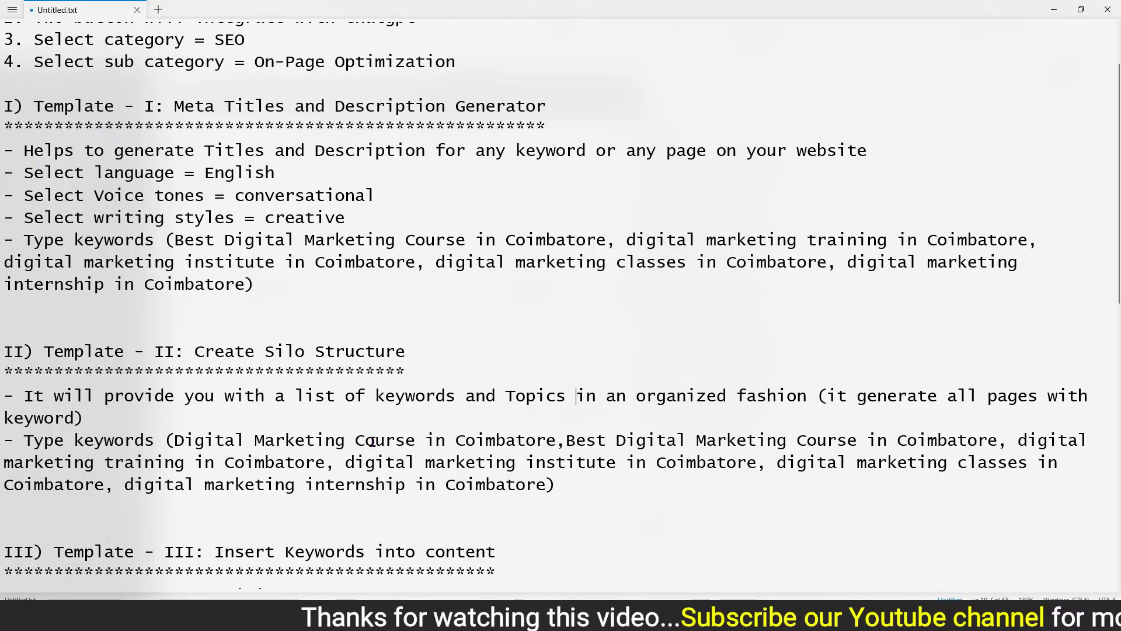
left_click_drag(175, 440, 545, 486)
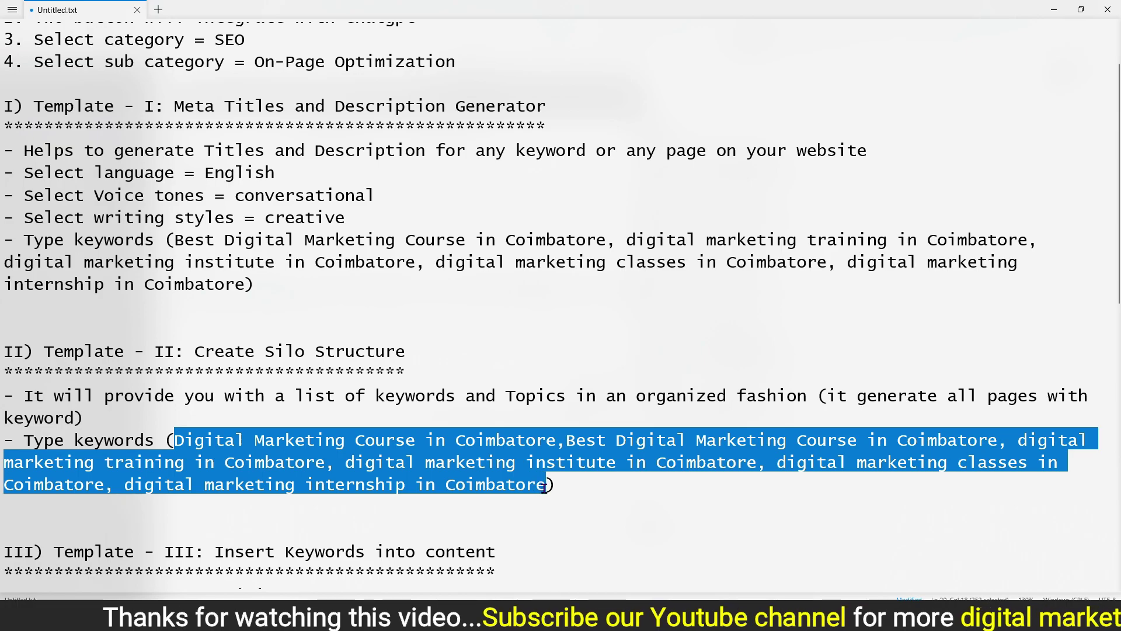
right_click(411, 461)
left_click(426, 293)
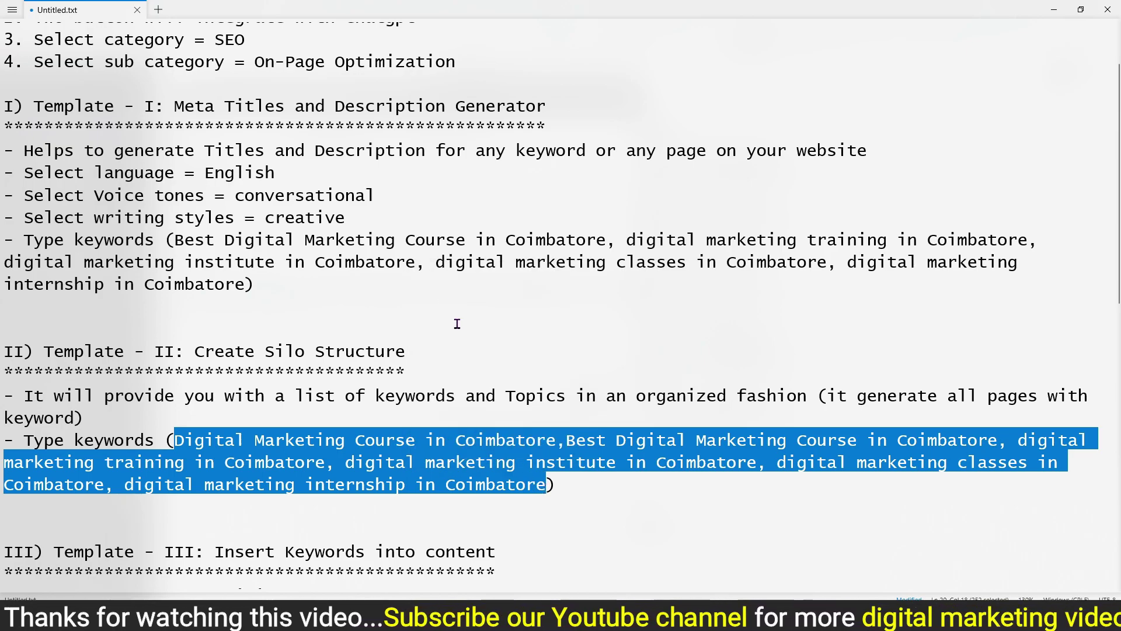
key("alt+Tab")
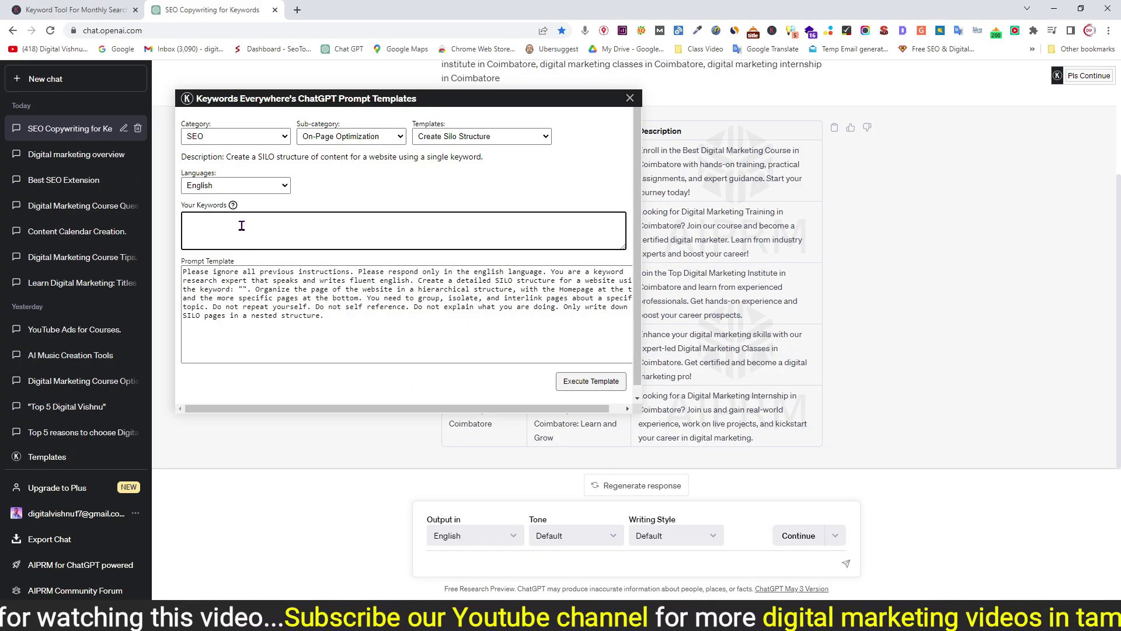
key("ctrl+v")
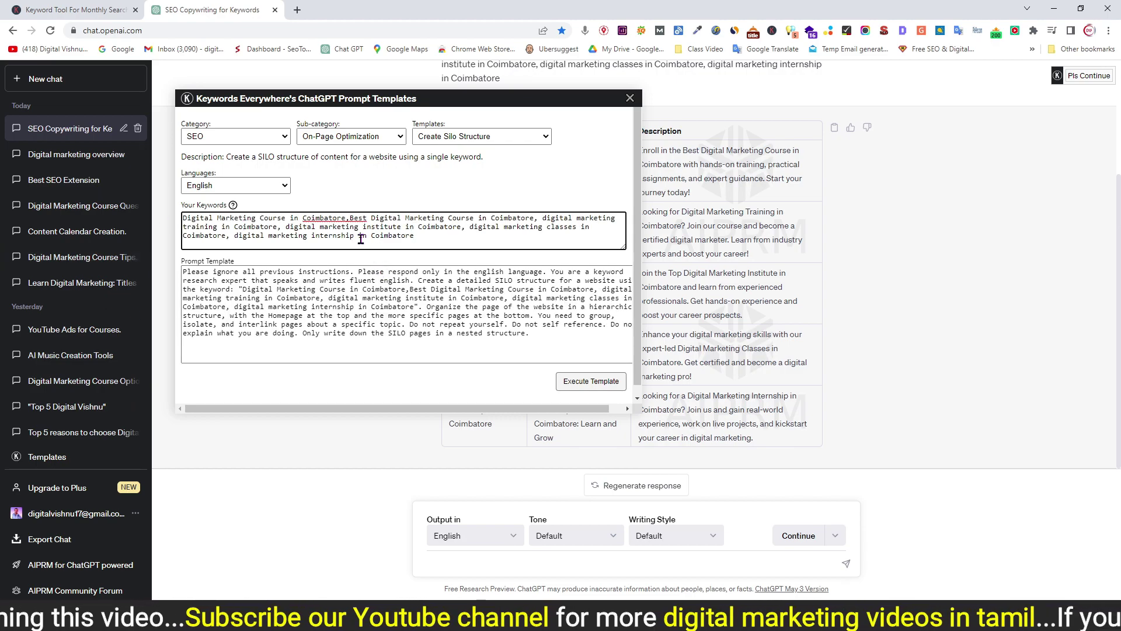
left_click(351, 219)
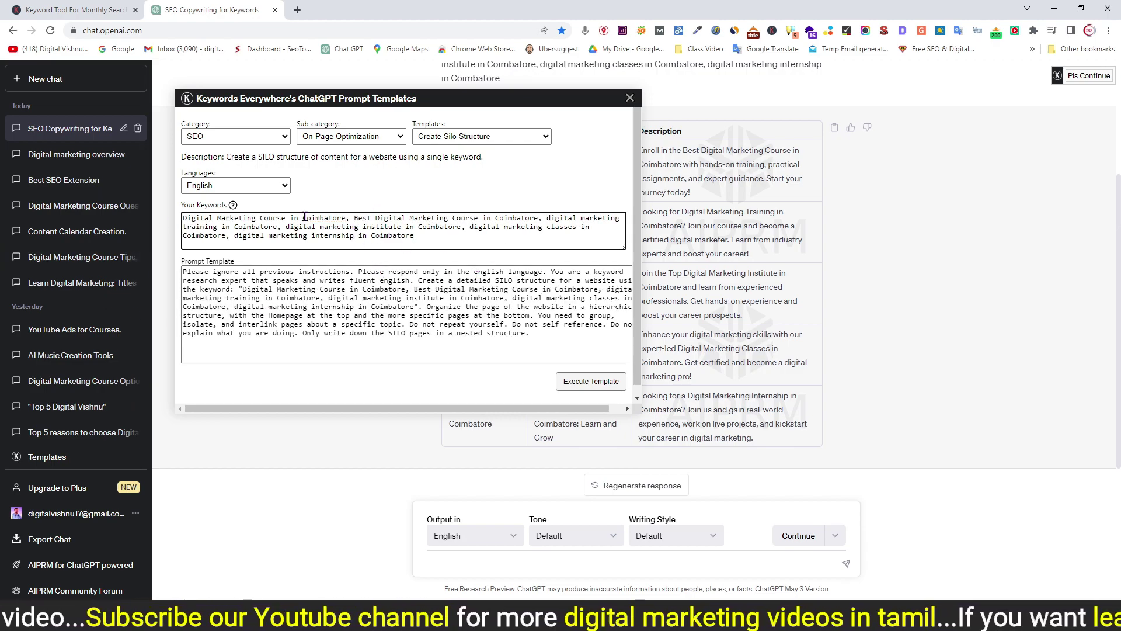
left_click(590, 387)
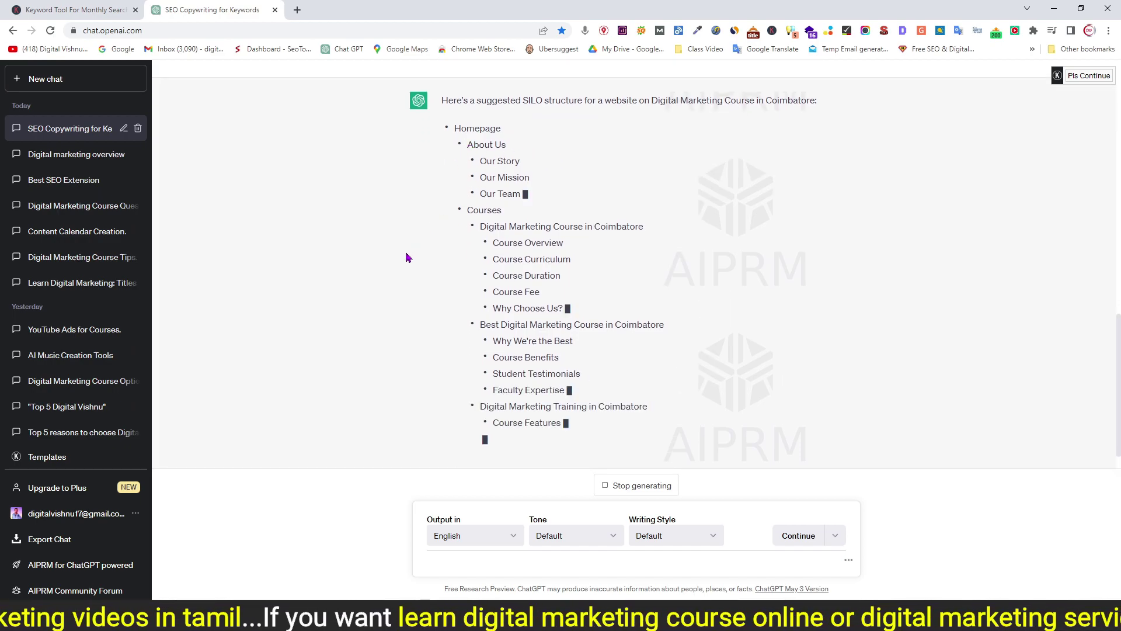
Read through the generated SILO structure from the Homepage and Courses pages to Contact Us and the closing summary
scroll(405, 251, "up", 2)
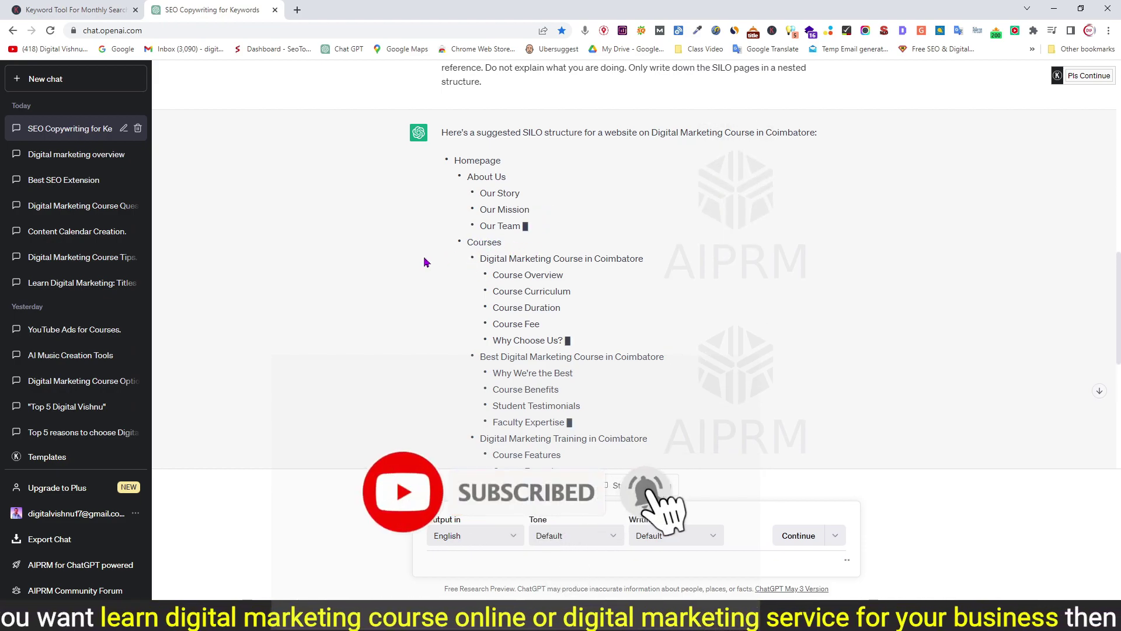
scroll(424, 263, "down", 1)
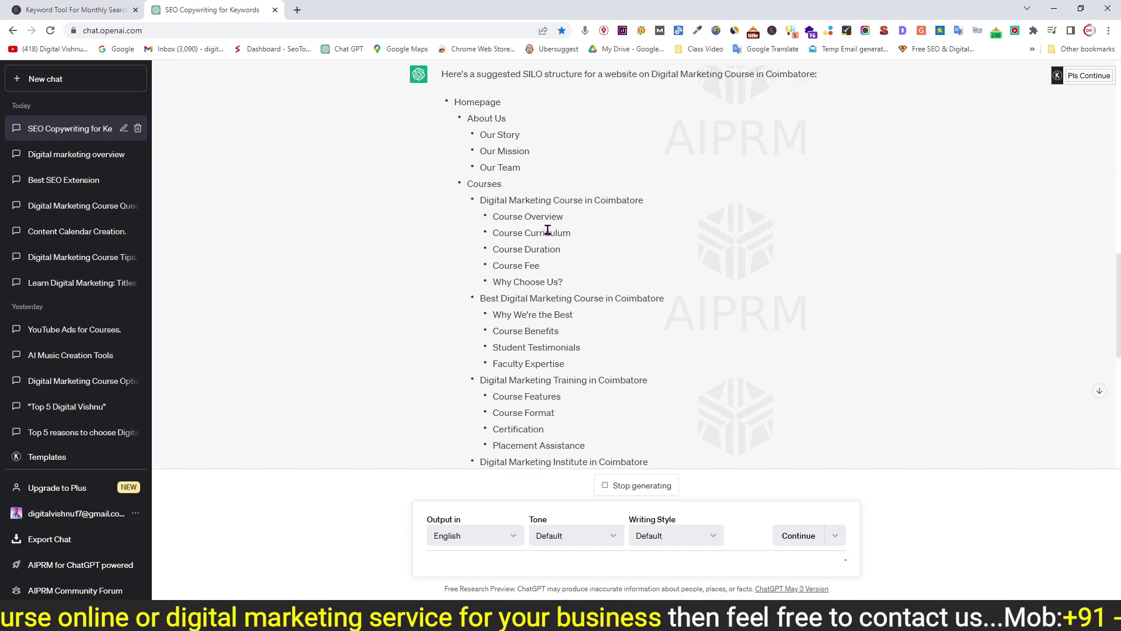
scroll(491, 240, "down", 2)
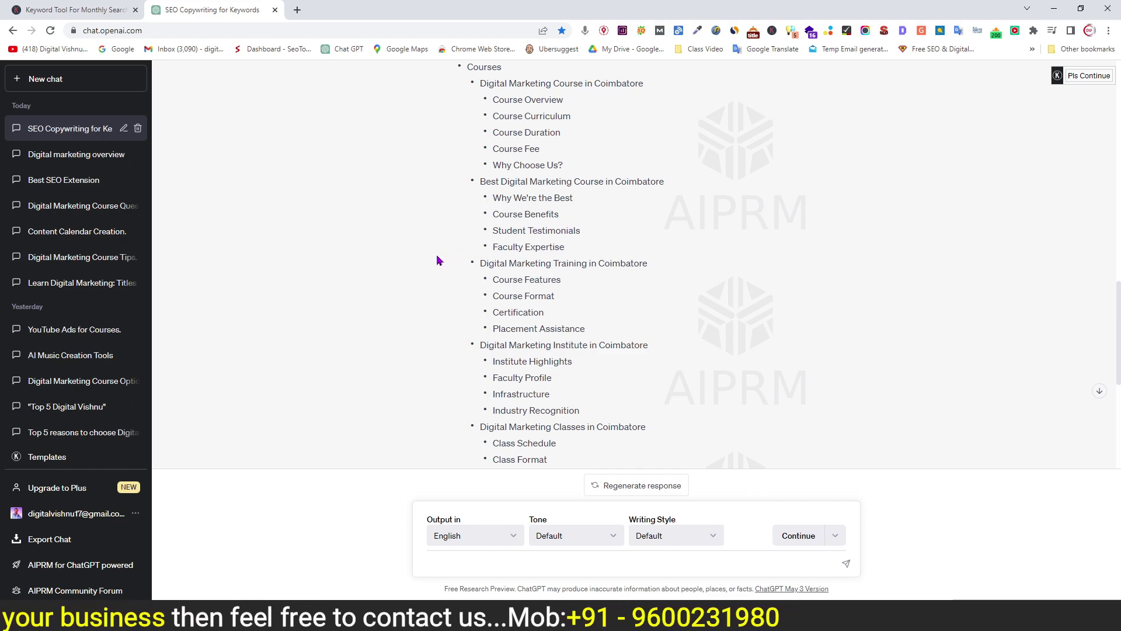
scroll(439, 261, "down", 2)
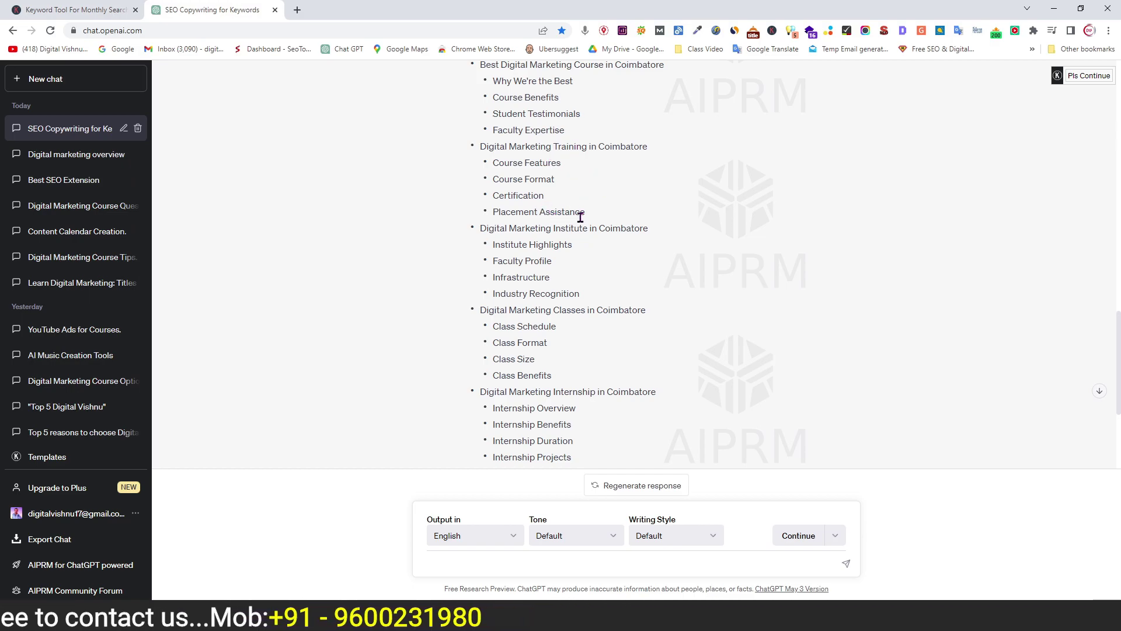
scroll(479, 269, "down", 1)
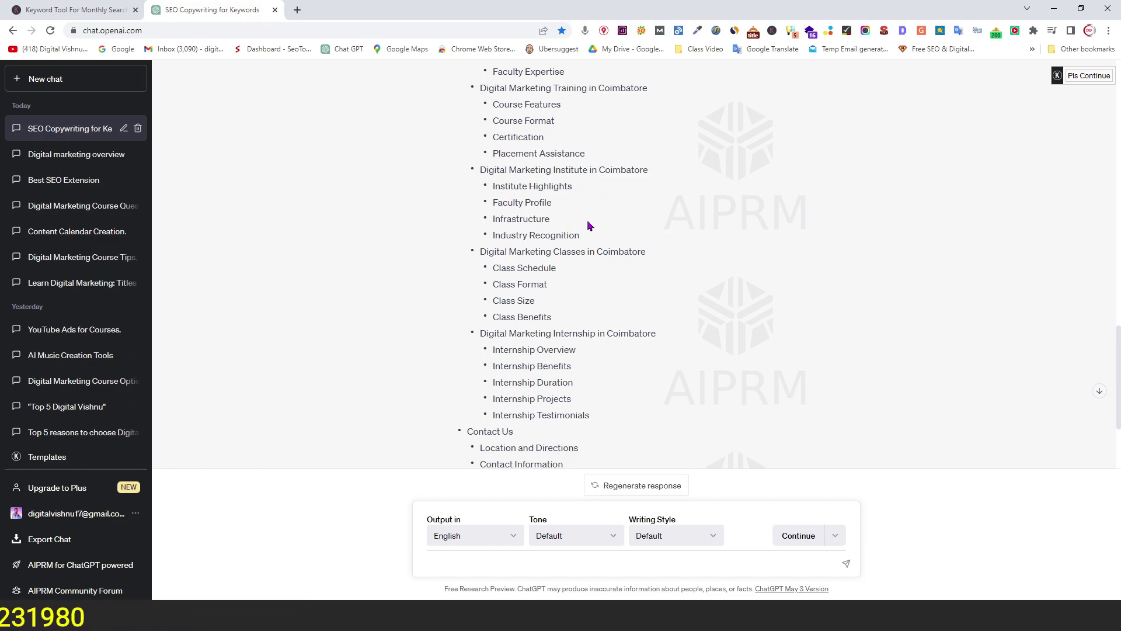
scroll(538, 281, "down", 1)
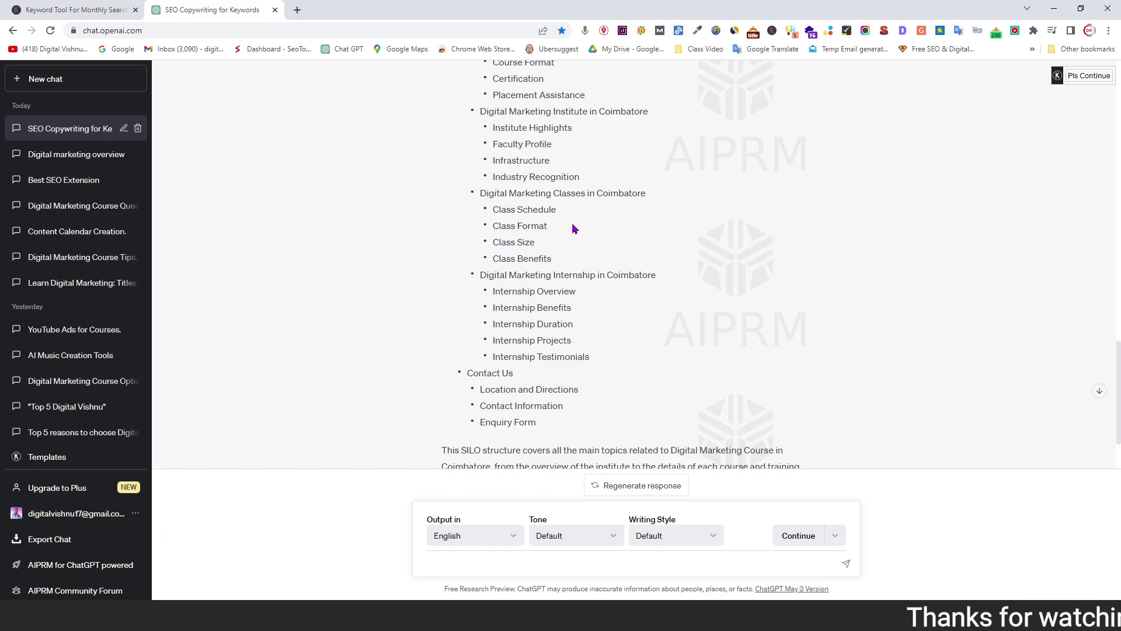
scroll(578, 292, "down", 1)
scroll(584, 308, "down", 1)
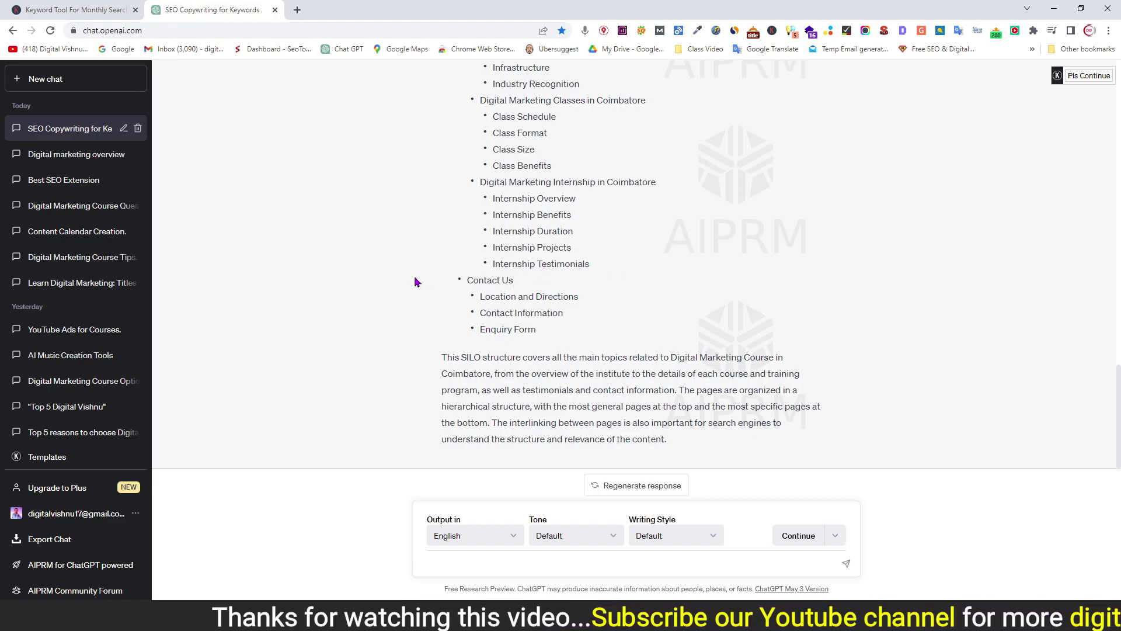
scroll(416, 283, "up", 4)
scroll(416, 282, "down", 4)
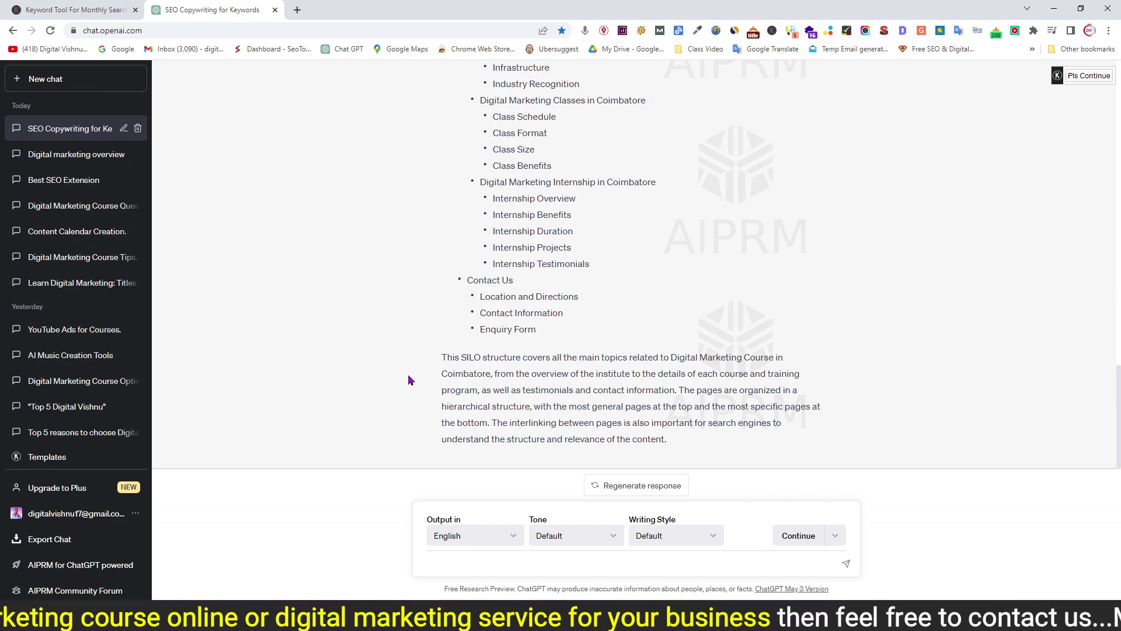
scroll(409, 381, "up", 3)
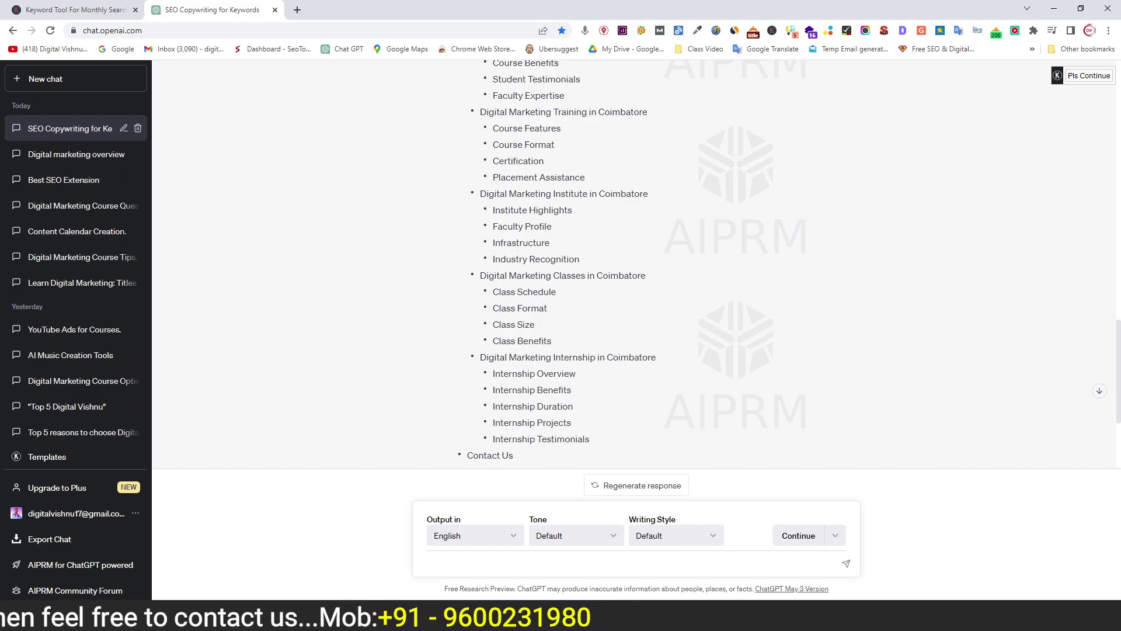
Switch to the notes and read the Template III section on Insert Keywords into content and its purpose of generating optimized content
key("alt+Tab")
scroll(315, 390, "down", 4)
left_click_drag(234, 296, 492, 295)
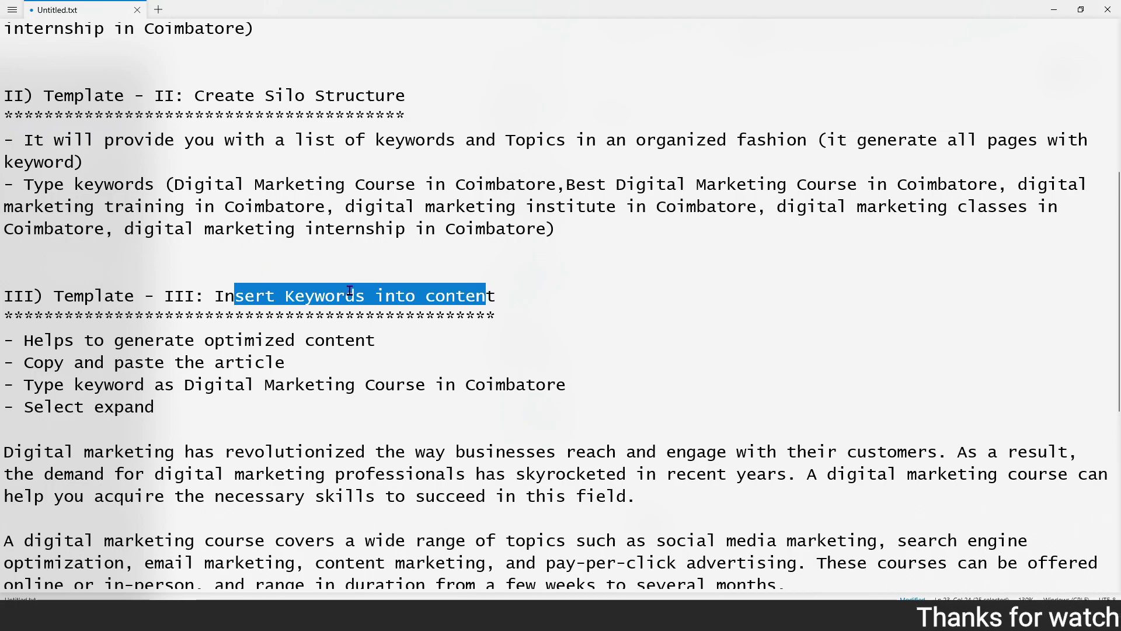
left_click_drag(53, 340, 377, 342)
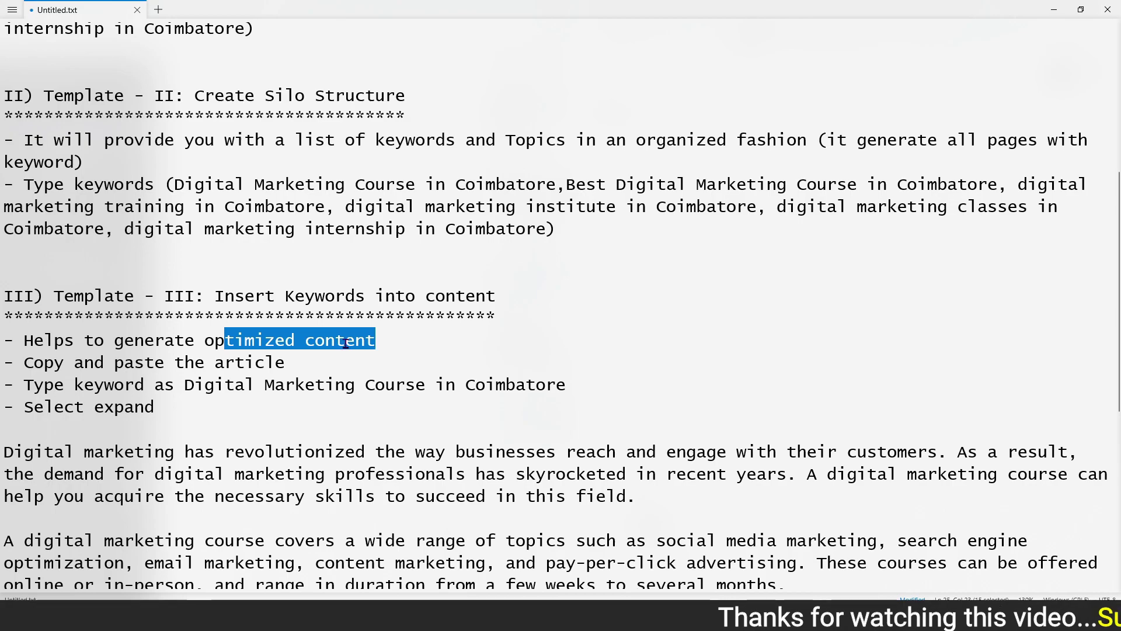
left_click(266, 343)
left_click_drag(204, 343, 296, 340)
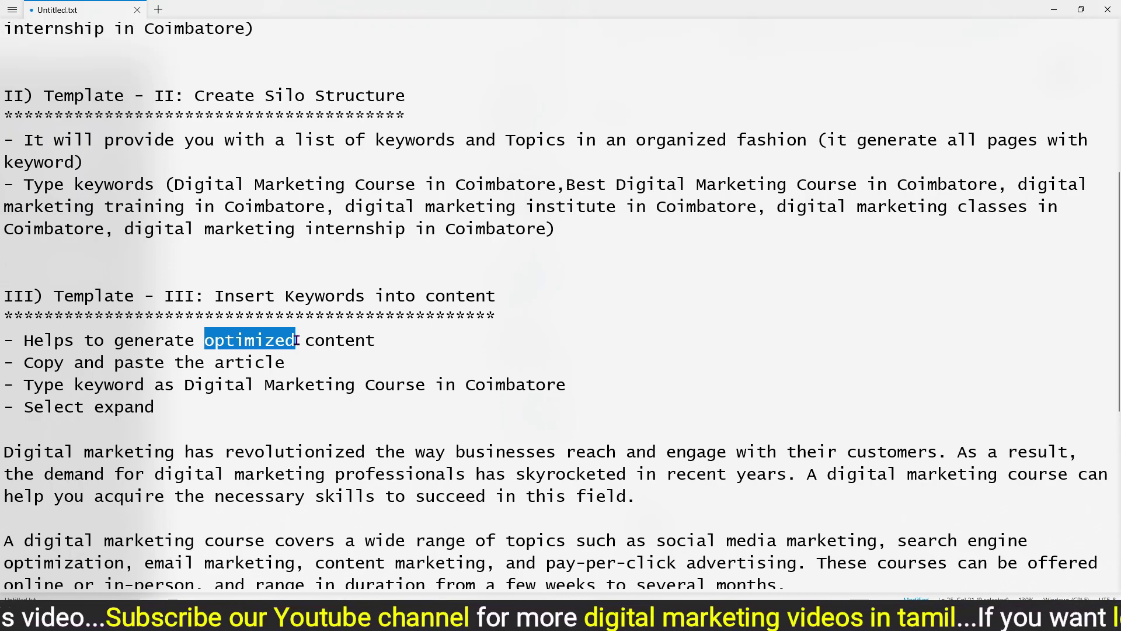
Switch back to ChatGPT and, in a new chat, set the Keywords Everywhere prompt template to Insert Keywords into Content
left_click(366, 341)
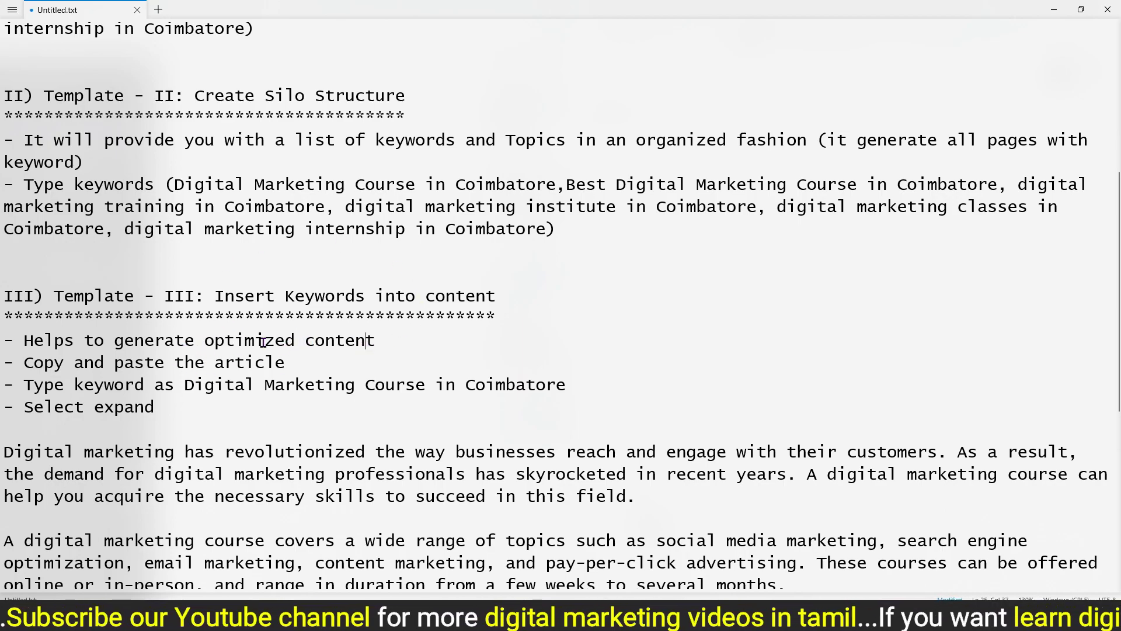
left_click(215, 341, "shift")
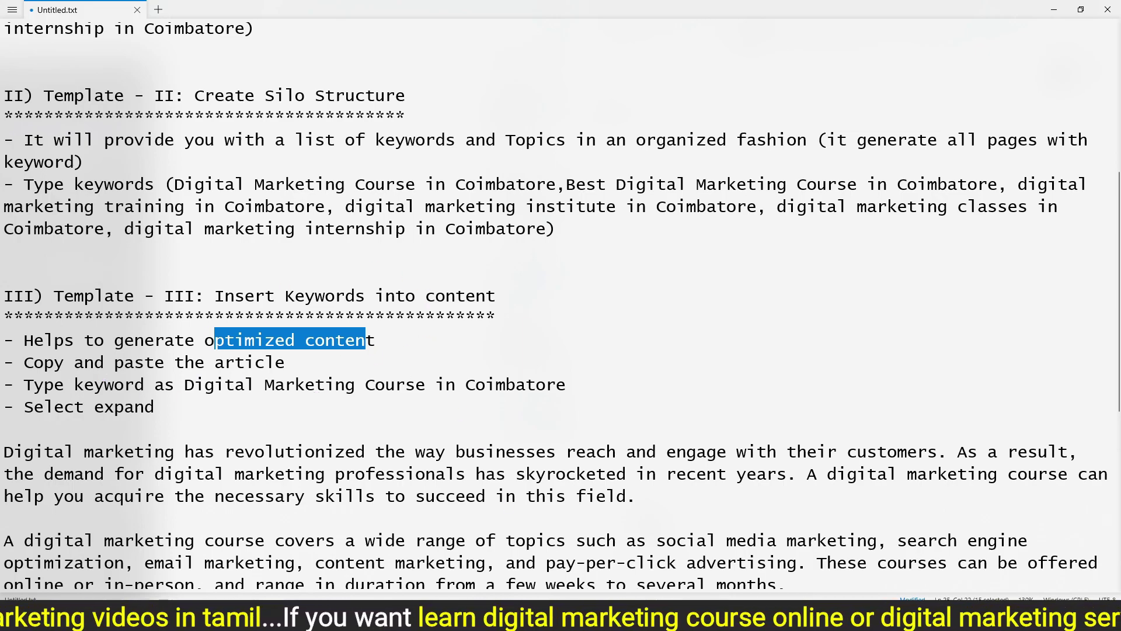
left_click(1054, 9)
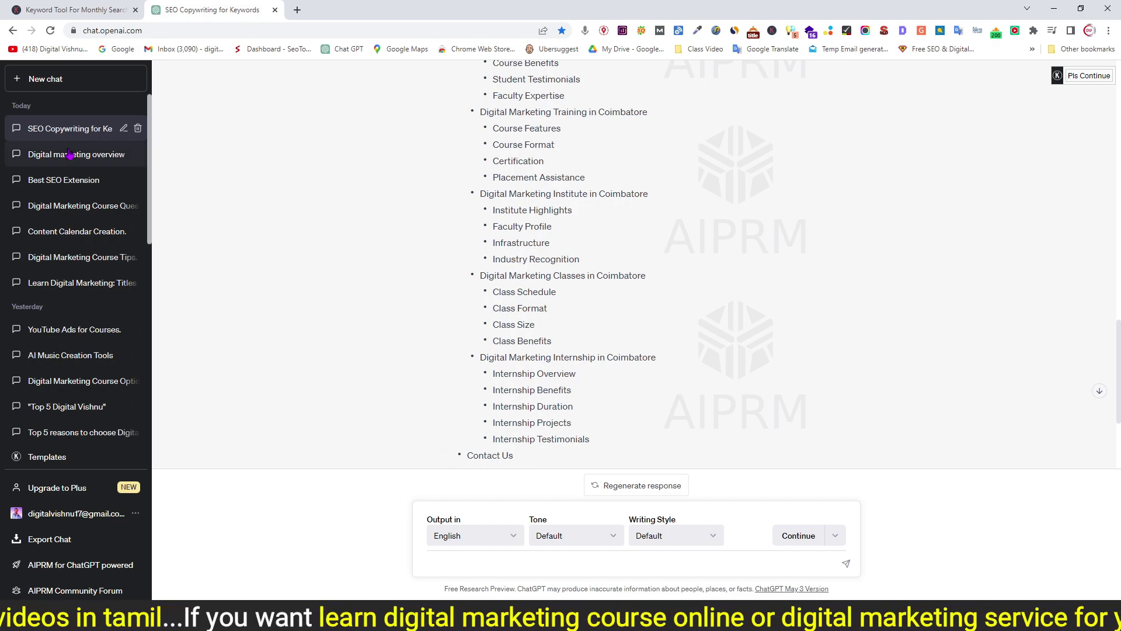
left_click(38, 80)
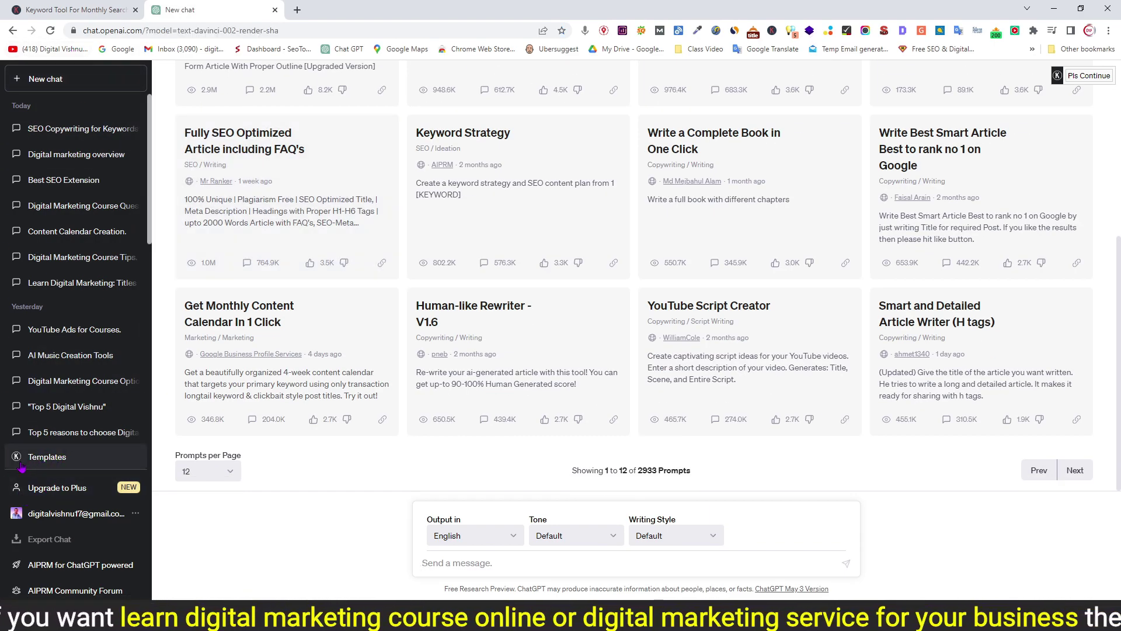
left_click(34, 462)
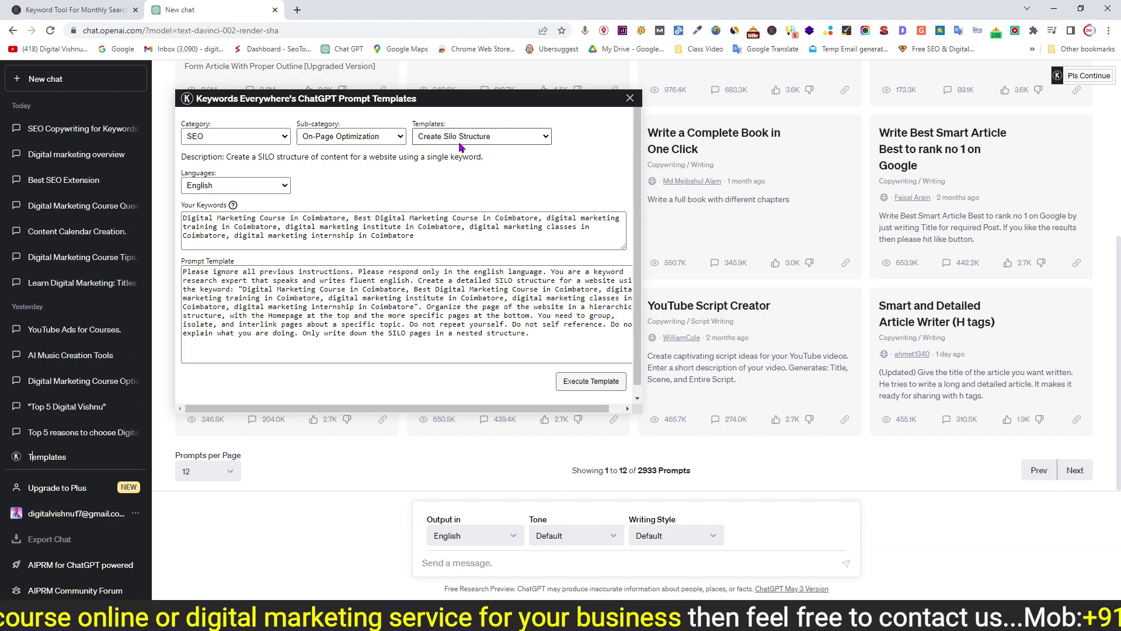
left_click(501, 140)
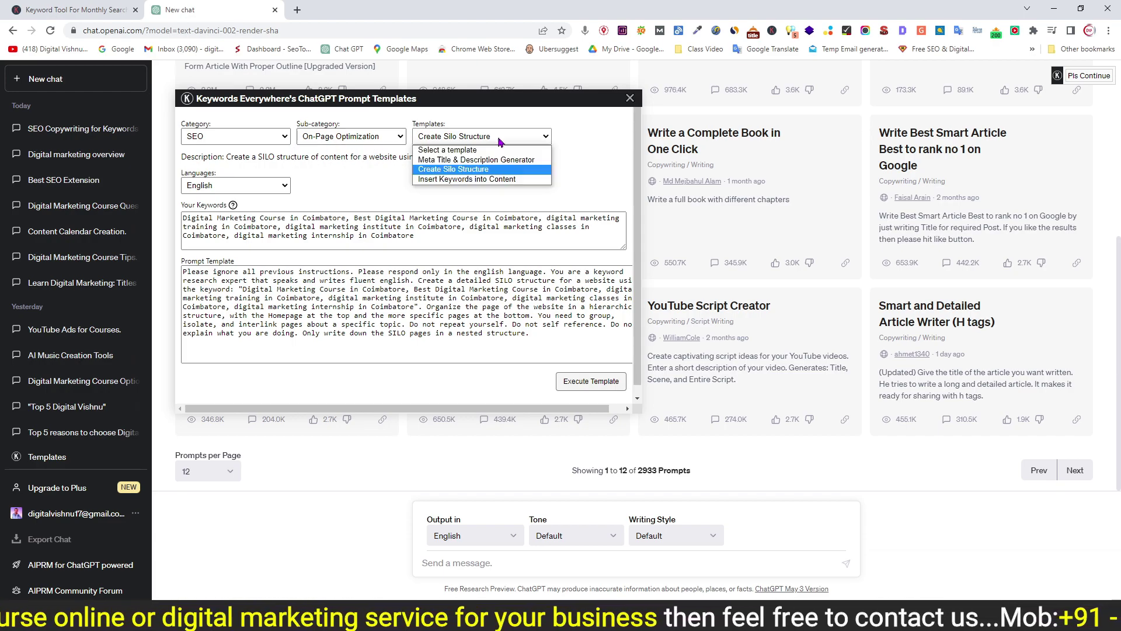
left_click(443, 180)
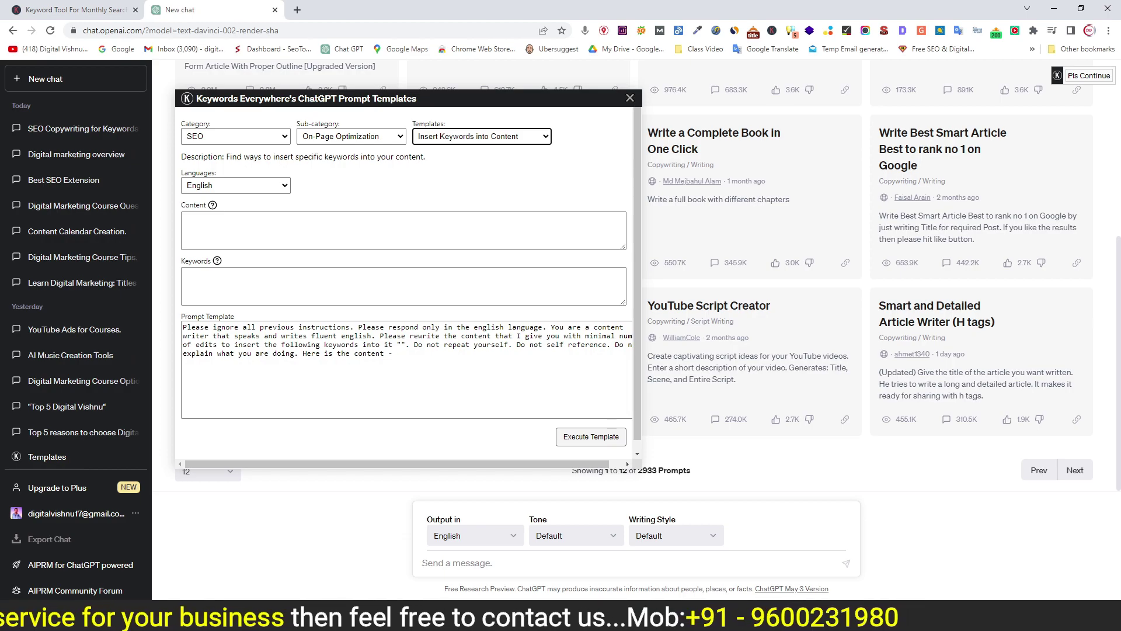
Copy the full digital marketing article under Template III in the notes into the template's Content field
left_click(575, 619)
scroll(353, 419, "down", 4)
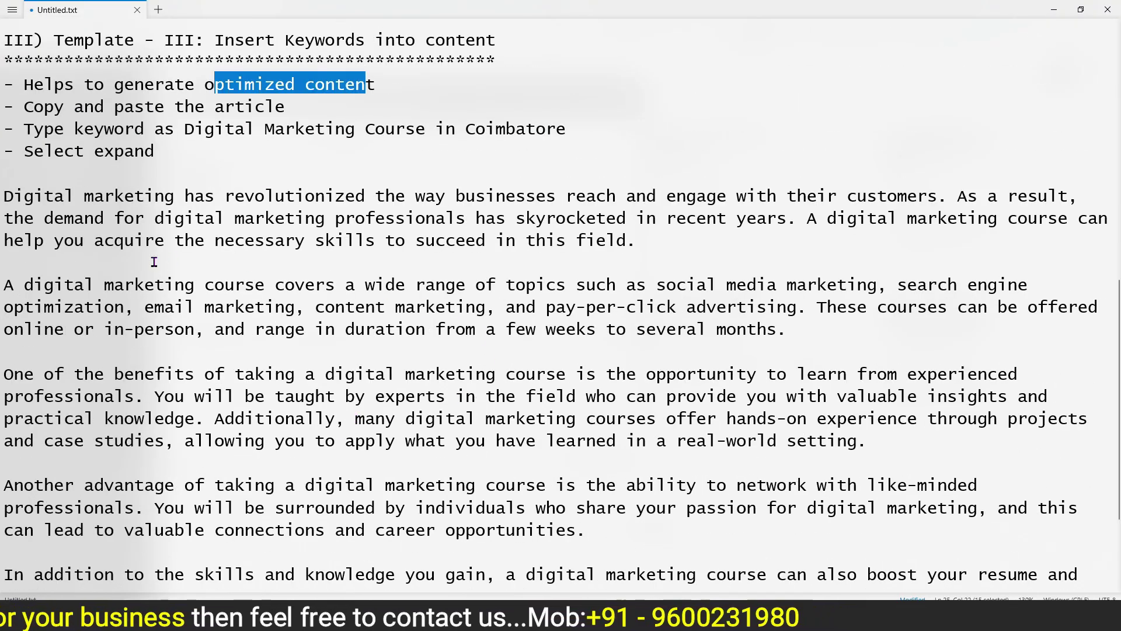
left_click_drag(4, 199, 504, 551)
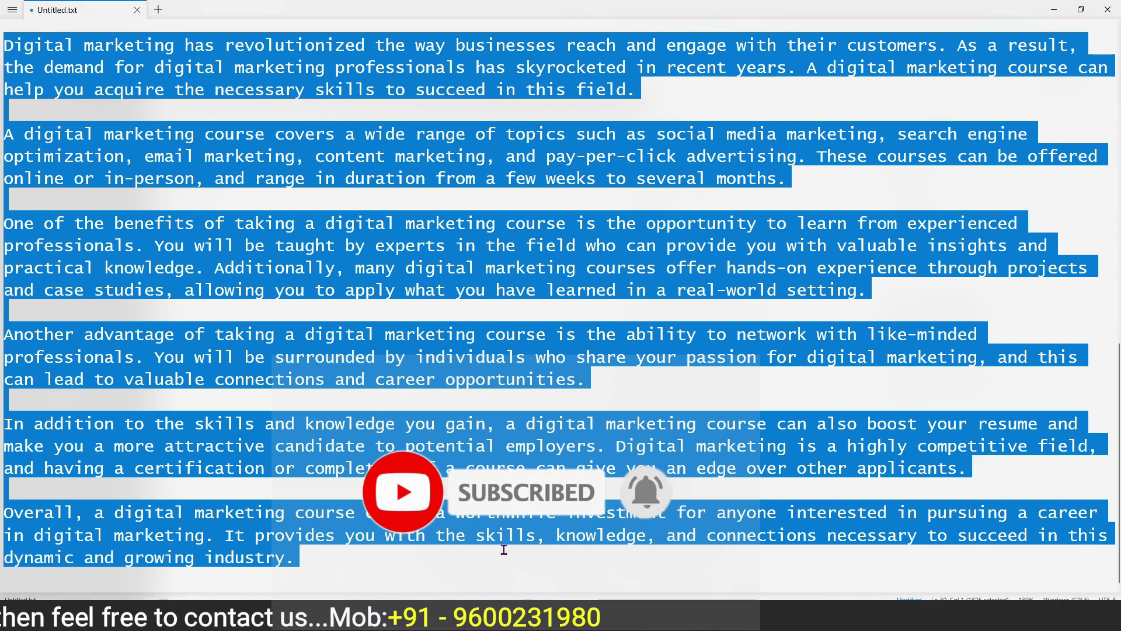
key("alt+Tab")
left_click(366, 240)
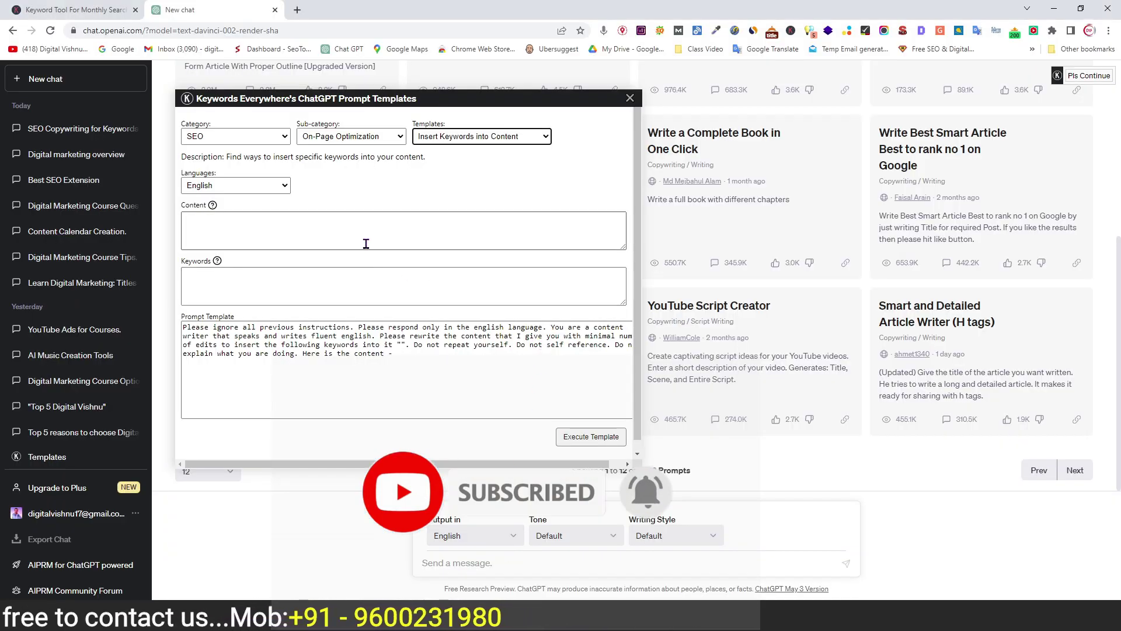
key("ctrl+v")
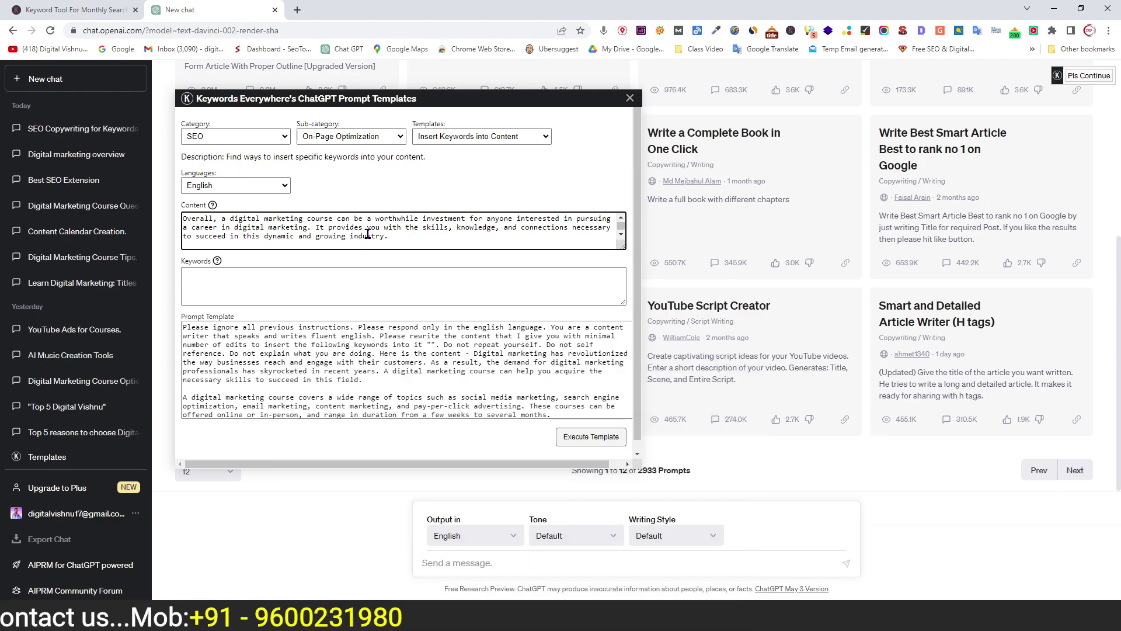
Enter "digital marketing course in coimbatore" as the keyword, review the prompt text, and execute the template
left_click(216, 284)
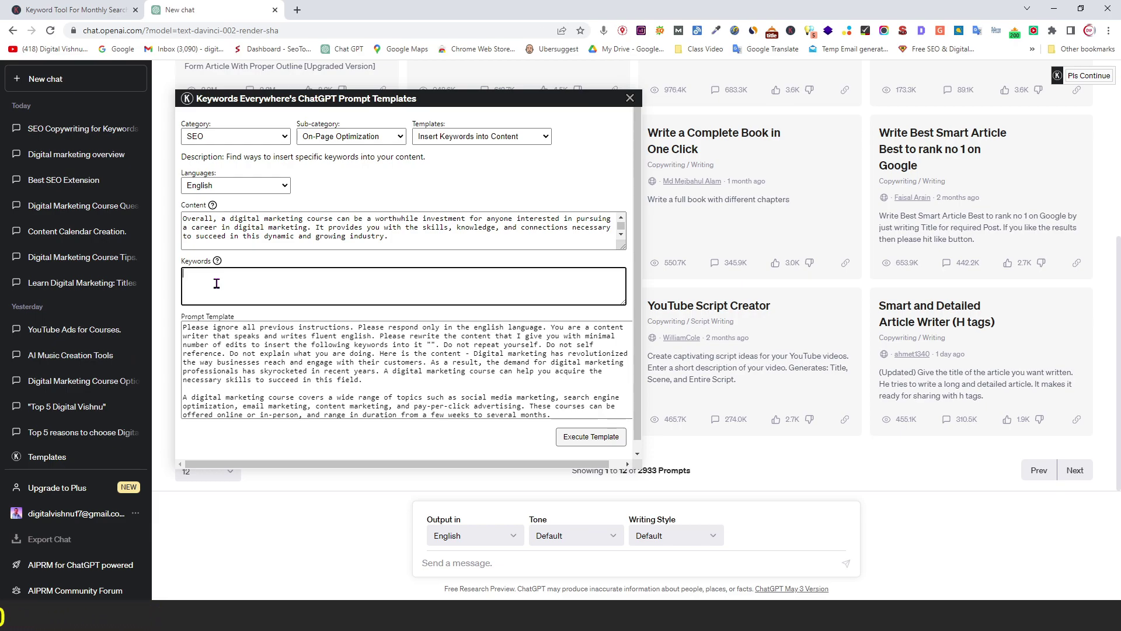
type("di")
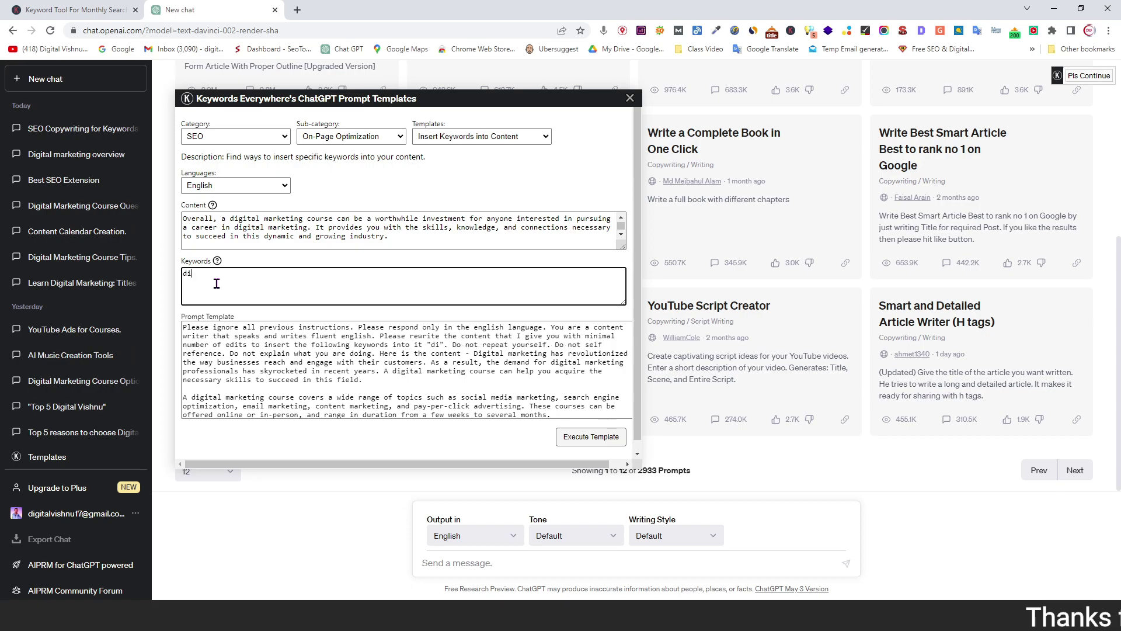
type("gital market")
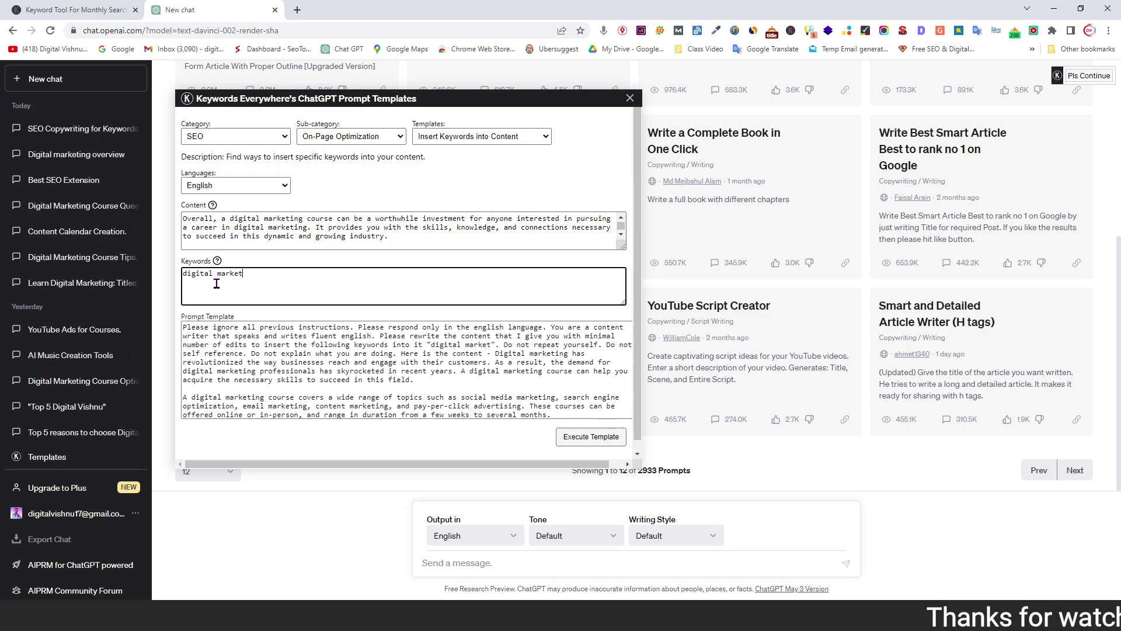
type("ing course in coimbatore")
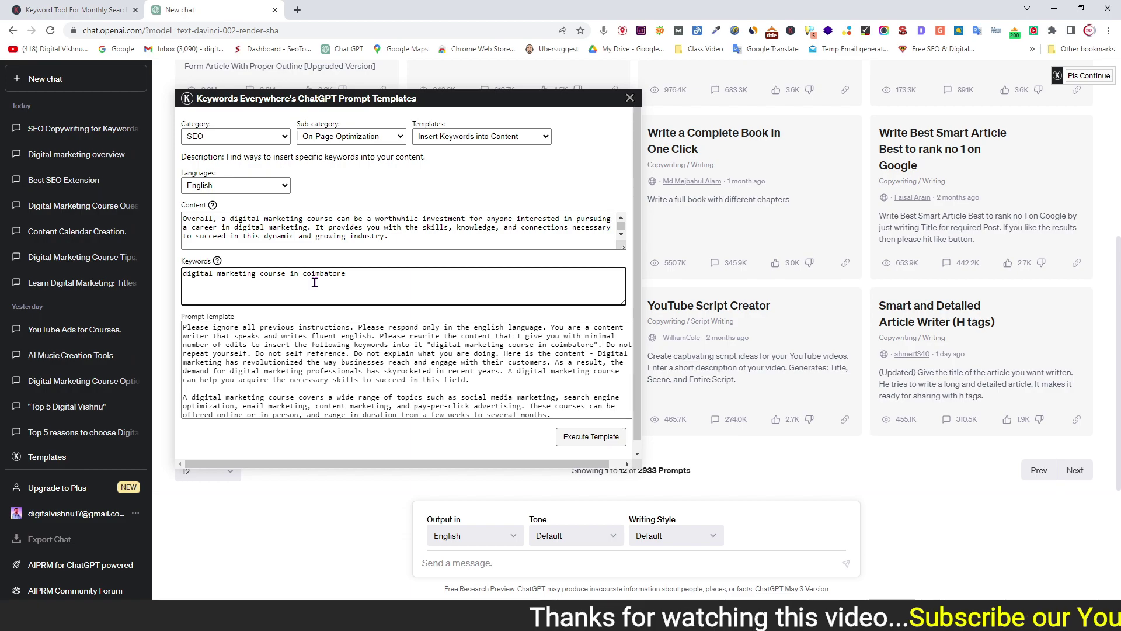
scroll(334, 343, "down", 3)
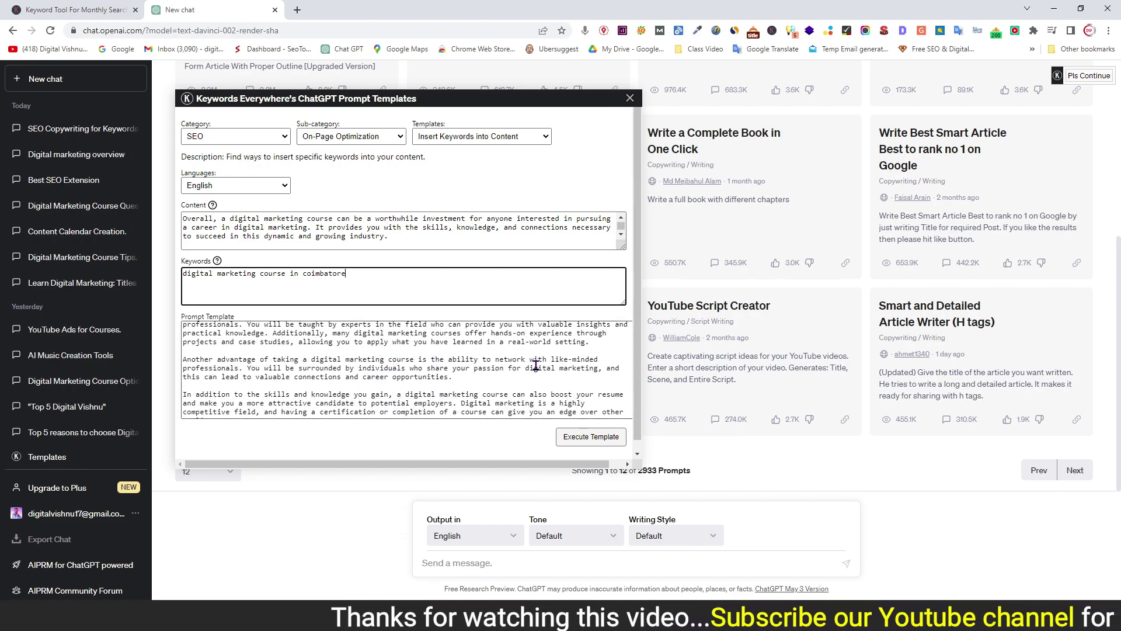
left_click(591, 437)
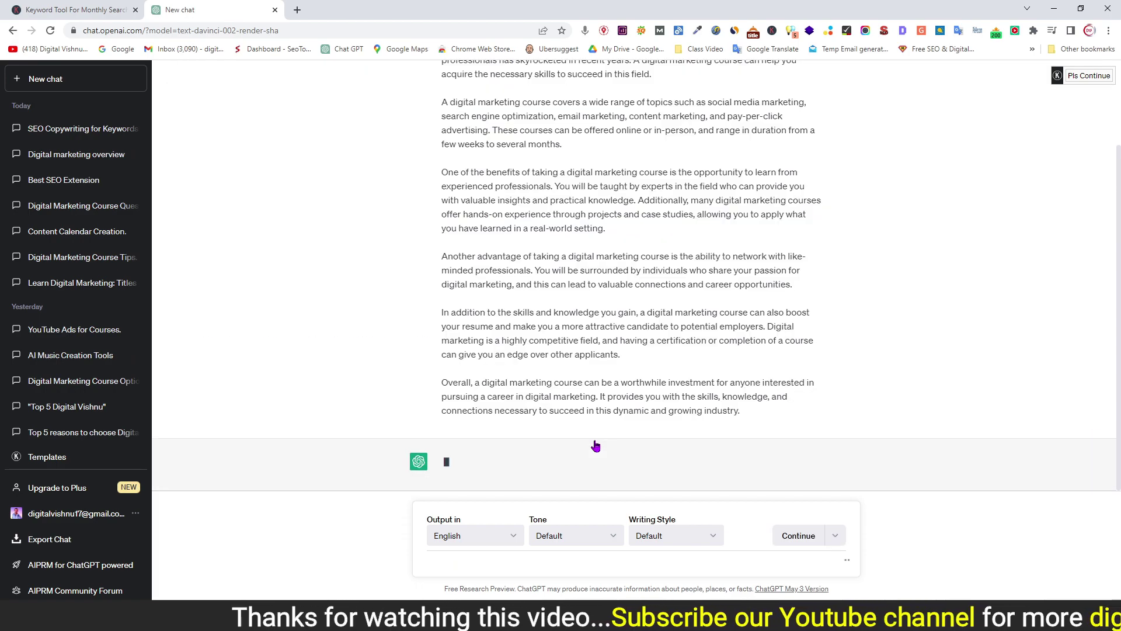